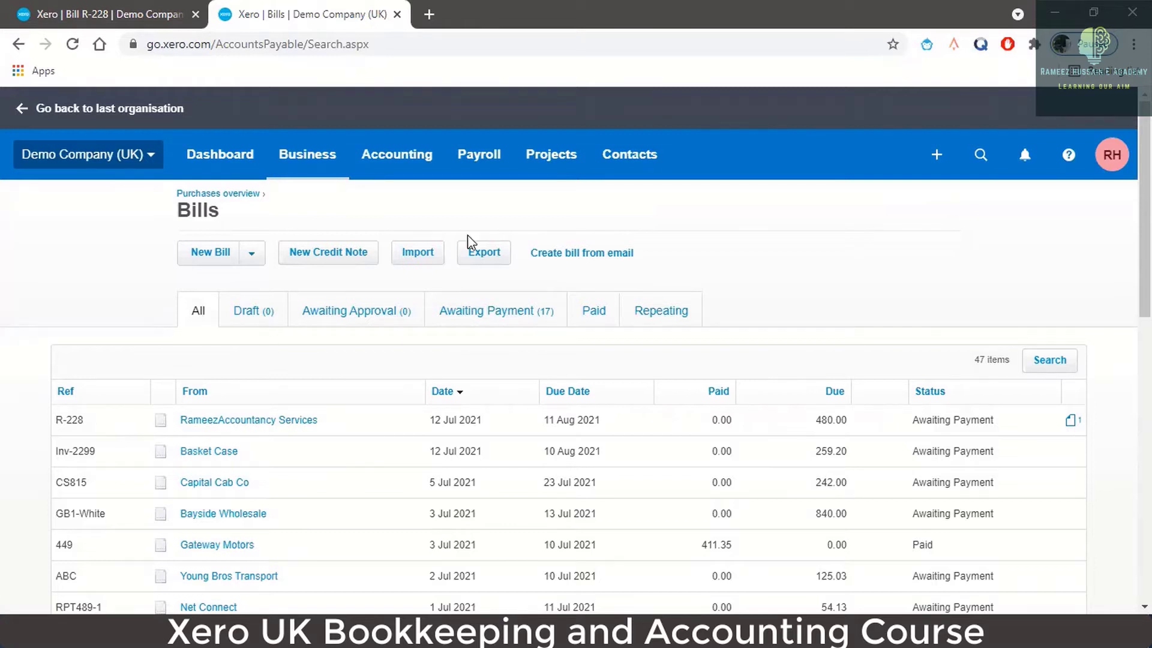
# - Switch the Bills page to the Repeating tab to list only repeating bills
pyautogui.click(688, 319)
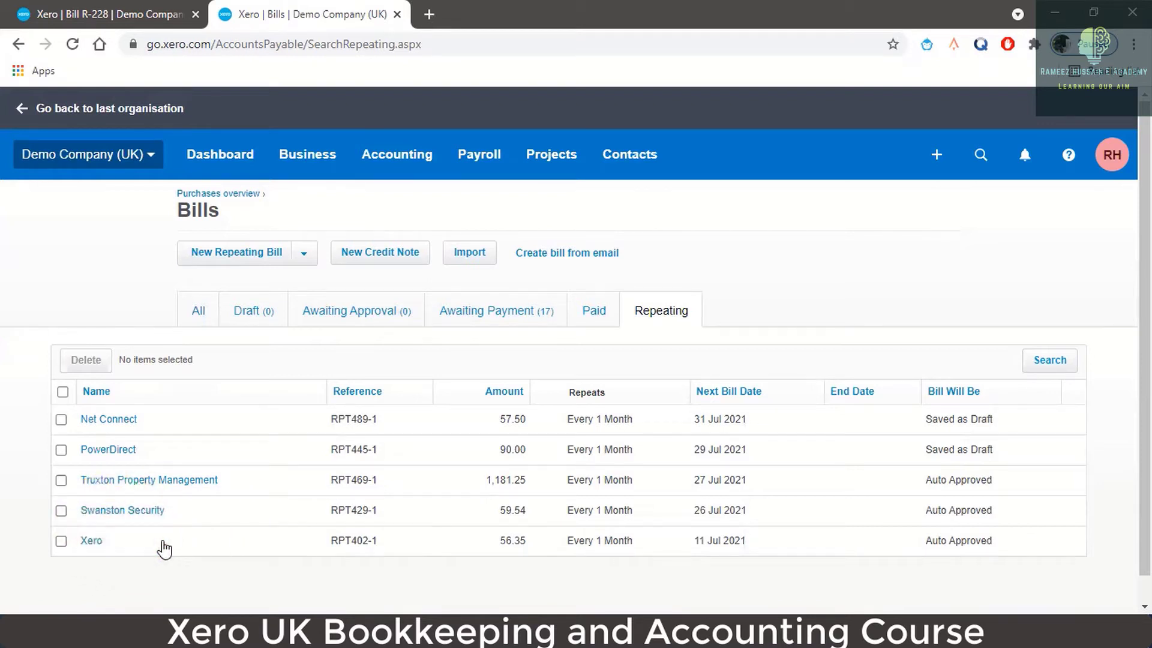
# - Open Xero's monthly RPT402-1 repeating bill (56.35) and scroll through its details
pyautogui.click(89, 541)
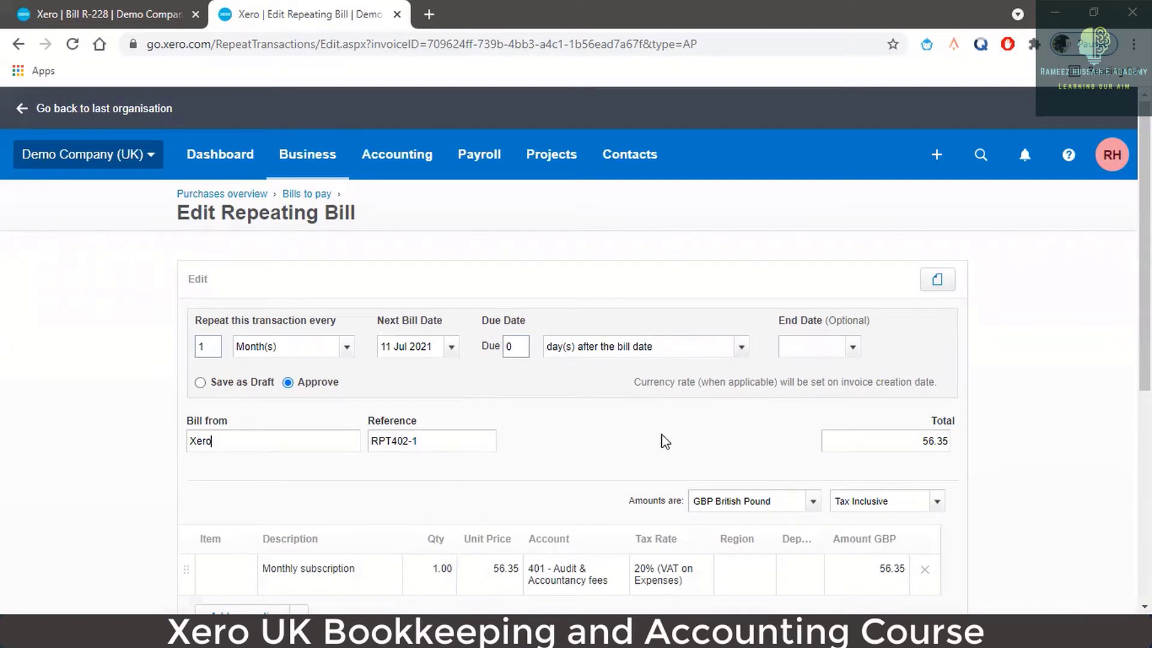
pyautogui.scroll(-1, 662, 443)
pyautogui.scroll(-1, 880, 486)
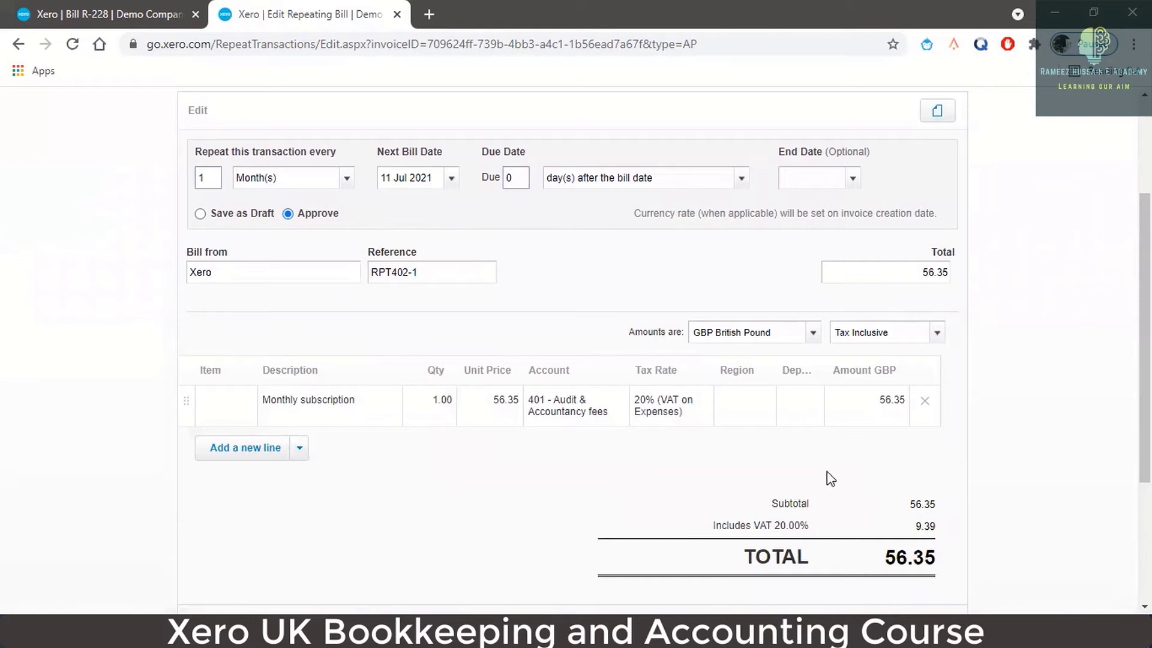
pyautogui.scroll(2, 427, 483)
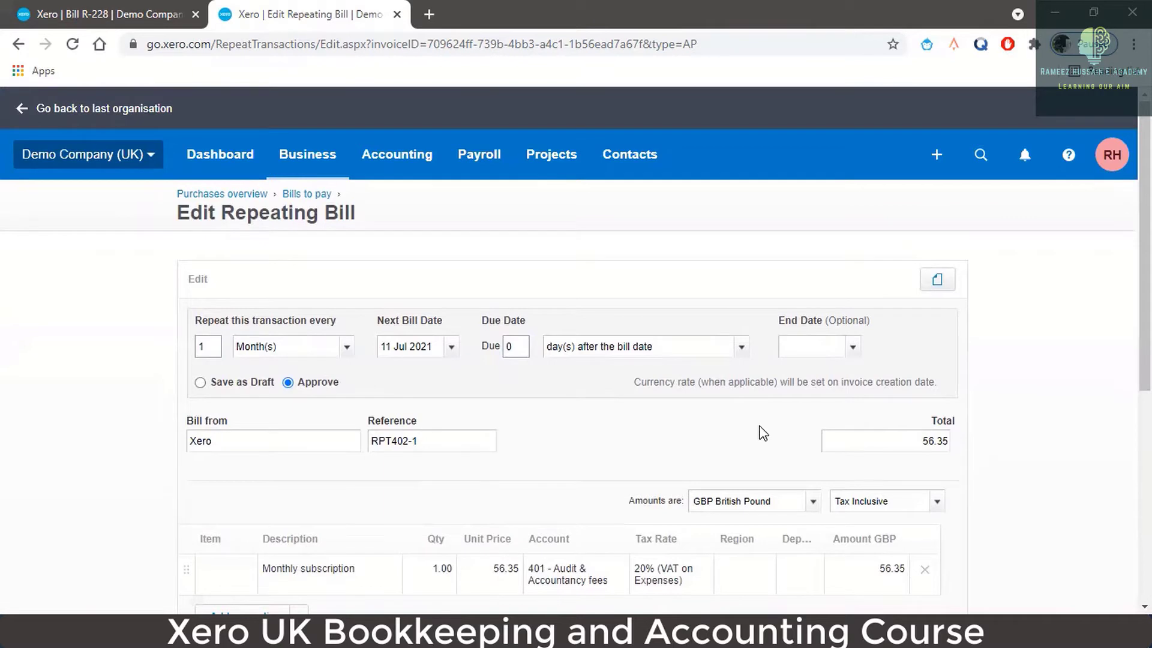
pyautogui.scroll(-3, 763, 433)
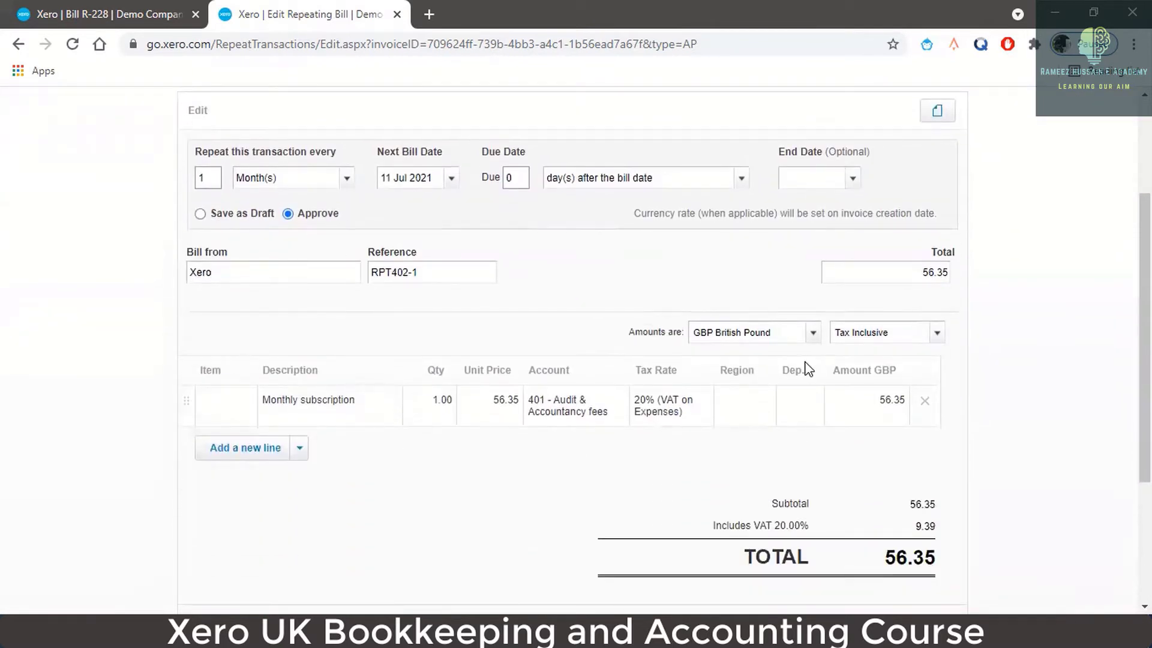
pyautogui.scroll(-2, 647, 453)
pyautogui.scroll(2, 646, 453)
pyautogui.scroll(-2, 647, 453)
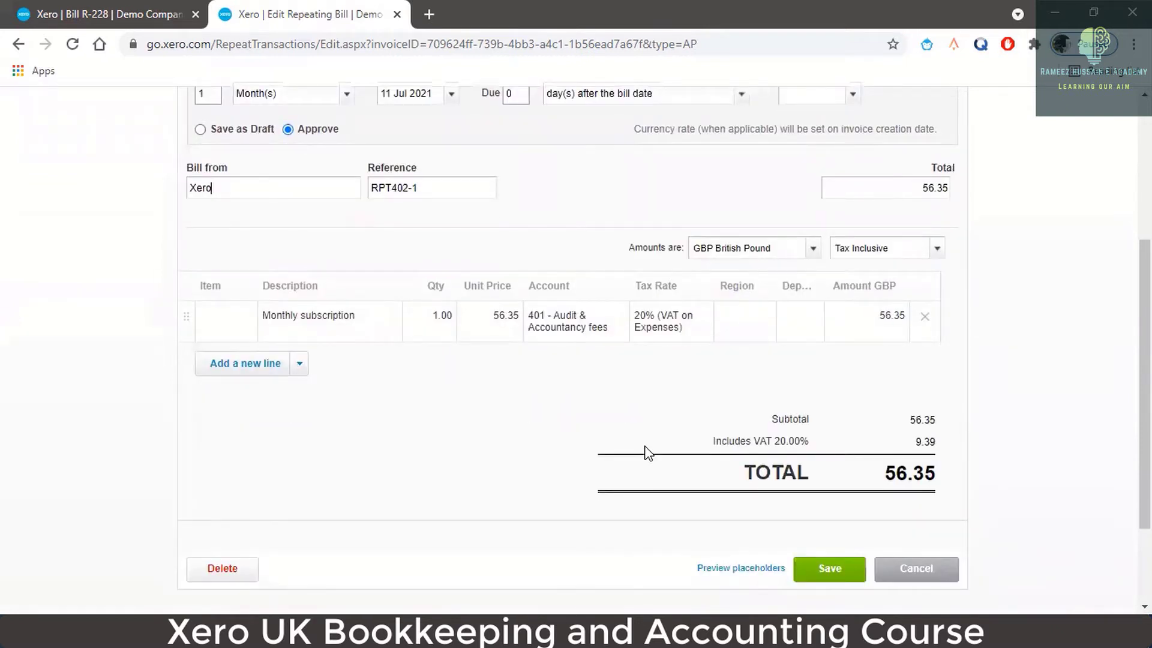
pyautogui.scroll(5, 774, 376)
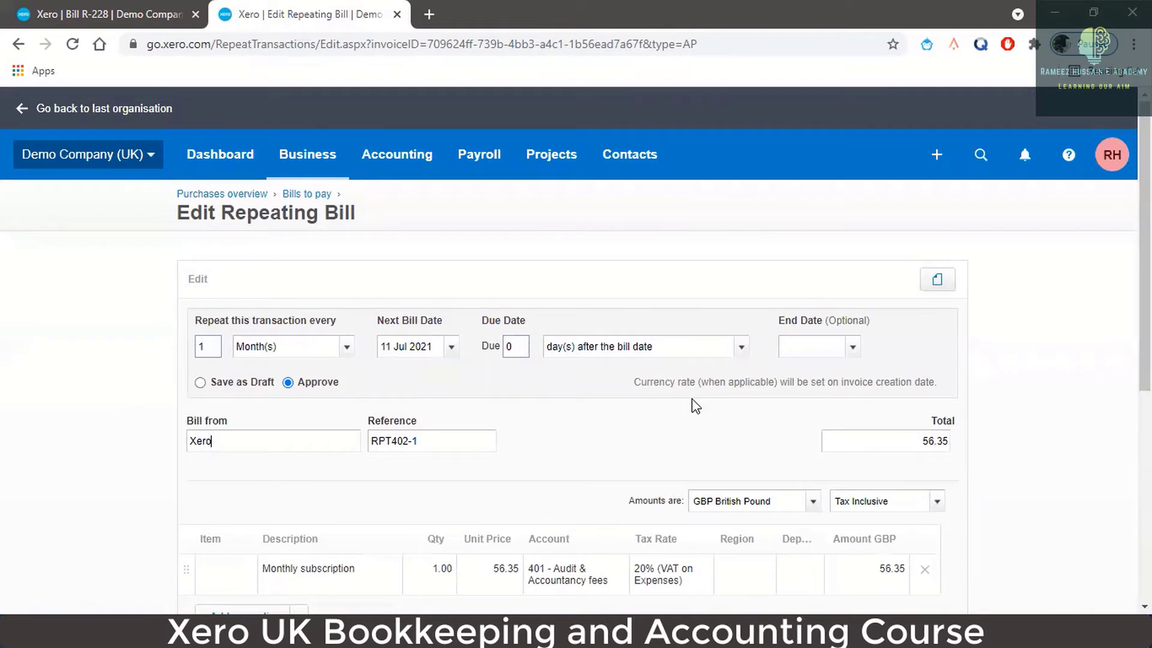
pyautogui.click(97, 13)
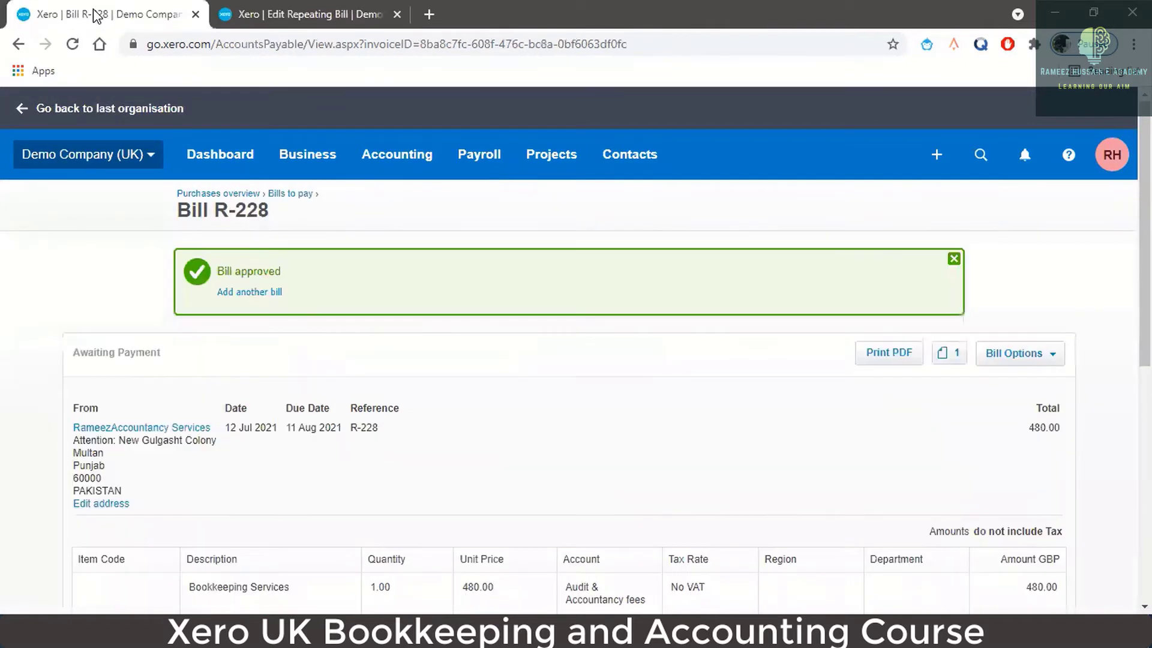
# - Go to Bills to pay > Repeating and start a New Repeating Bill
pyautogui.click(305, 153)
pyautogui.click(312, 412)
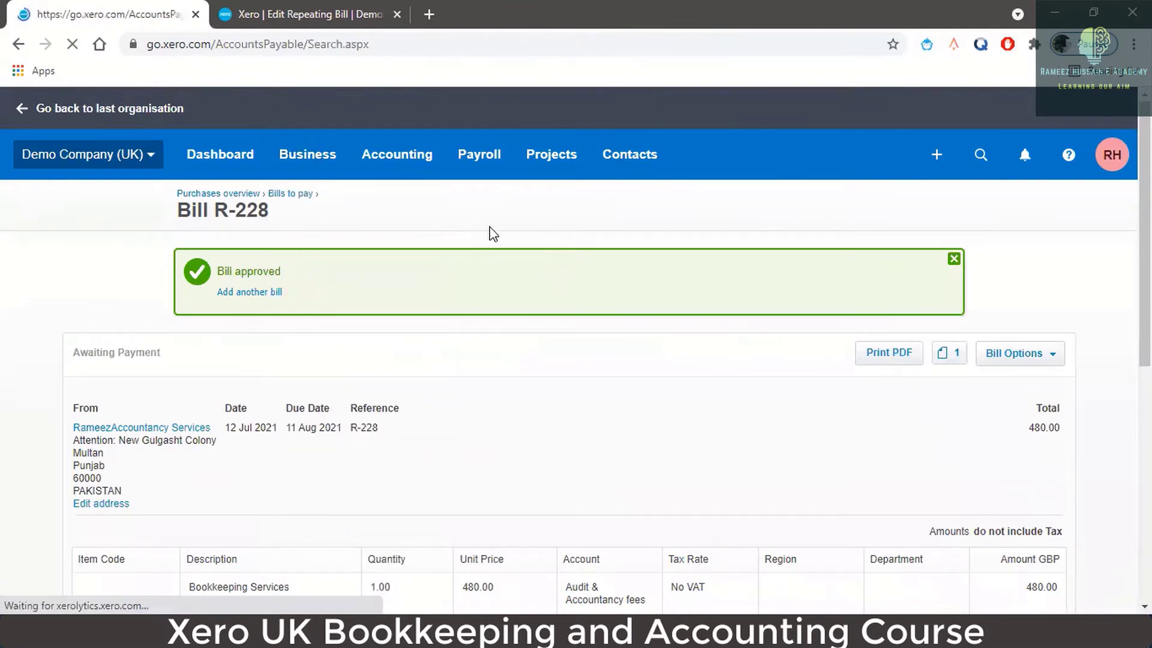
pyautogui.click(660, 324)
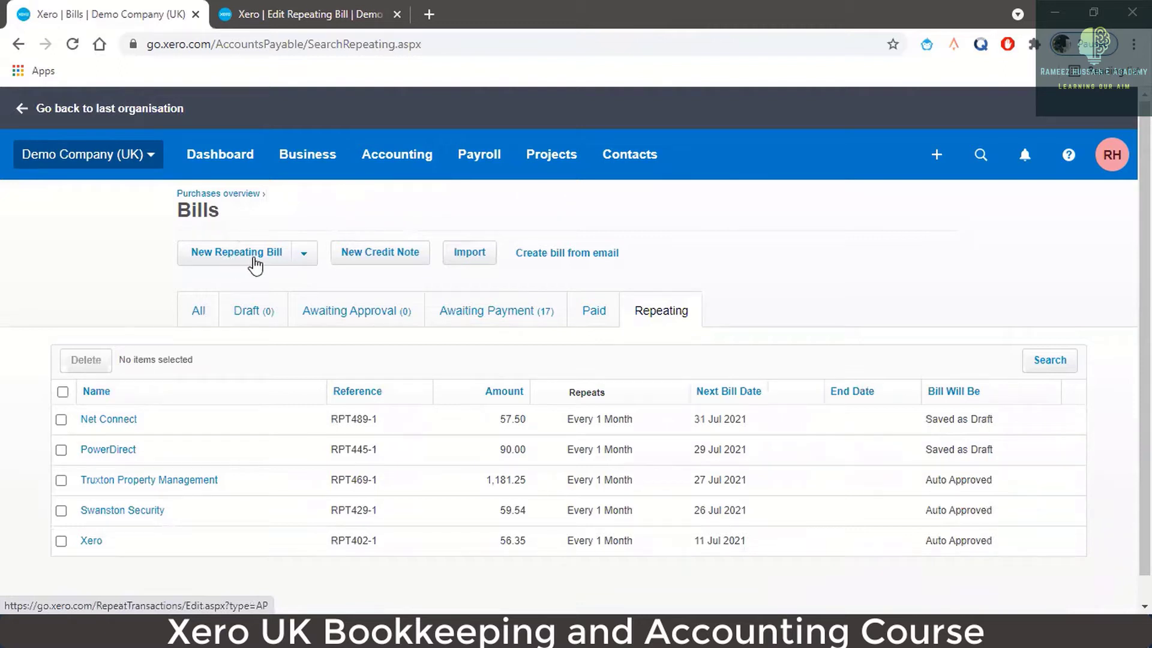
pyautogui.click(255, 264)
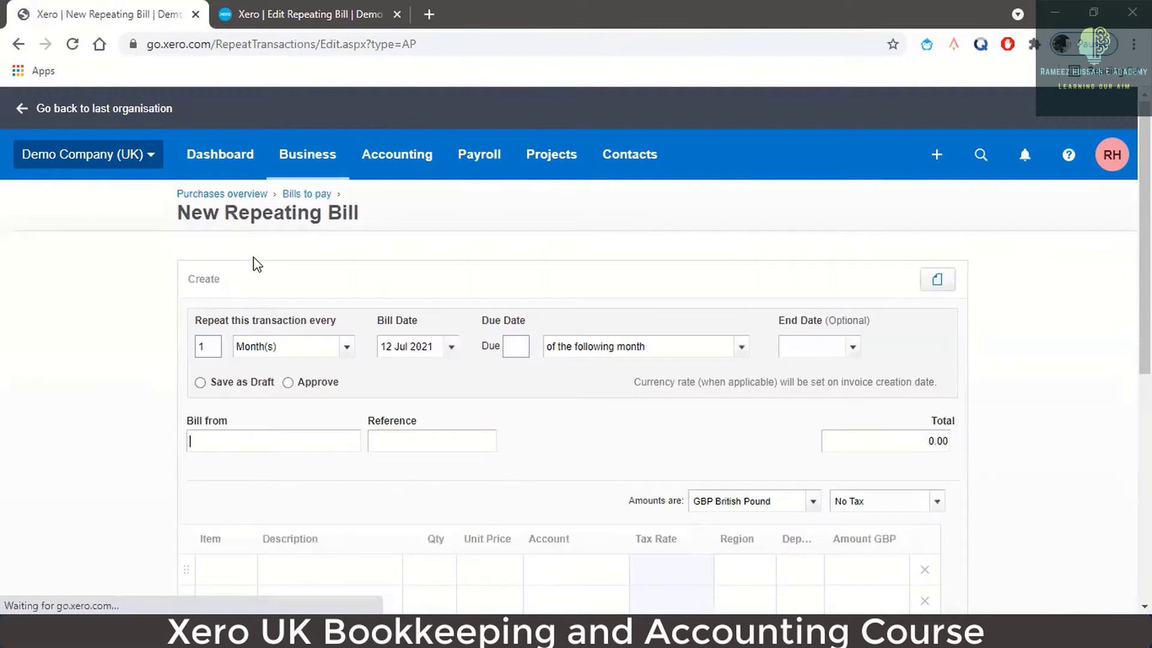
# - Set it to repeat every 3 months, due 15 days after the bill date, with Approve selected
pyautogui.click(212, 348)
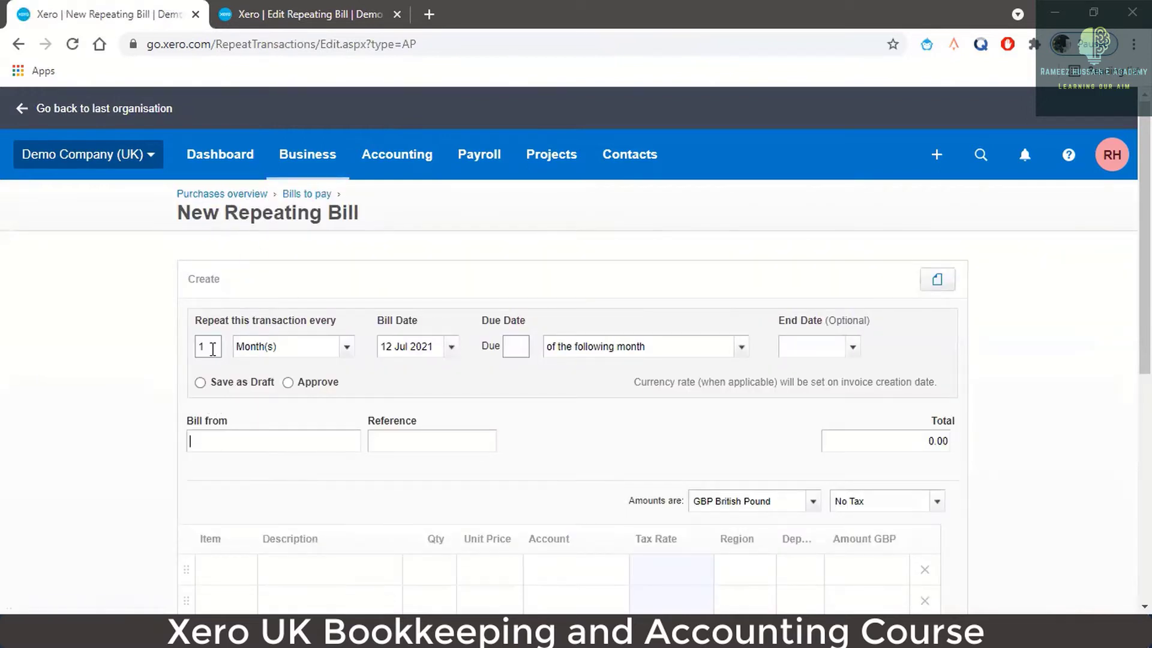
pyautogui.press('BackSpace')
pyautogui.write('2')
pyautogui.press('Tab')
pyautogui.press('Tab')
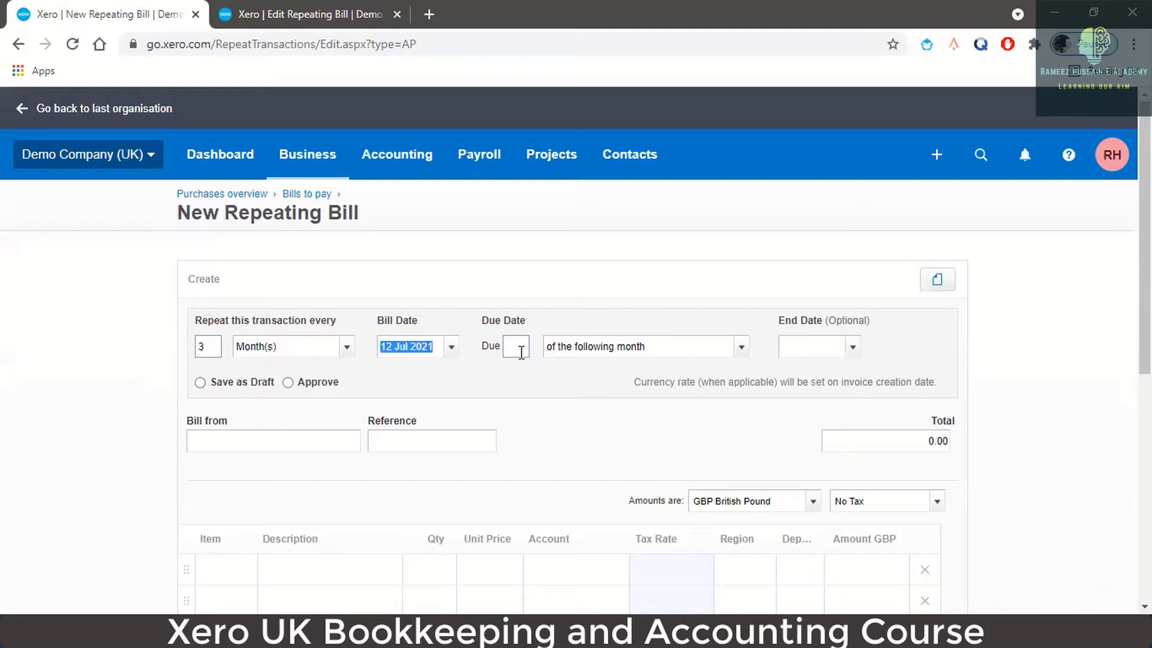
pyautogui.click(521, 354)
pyautogui.write('15')
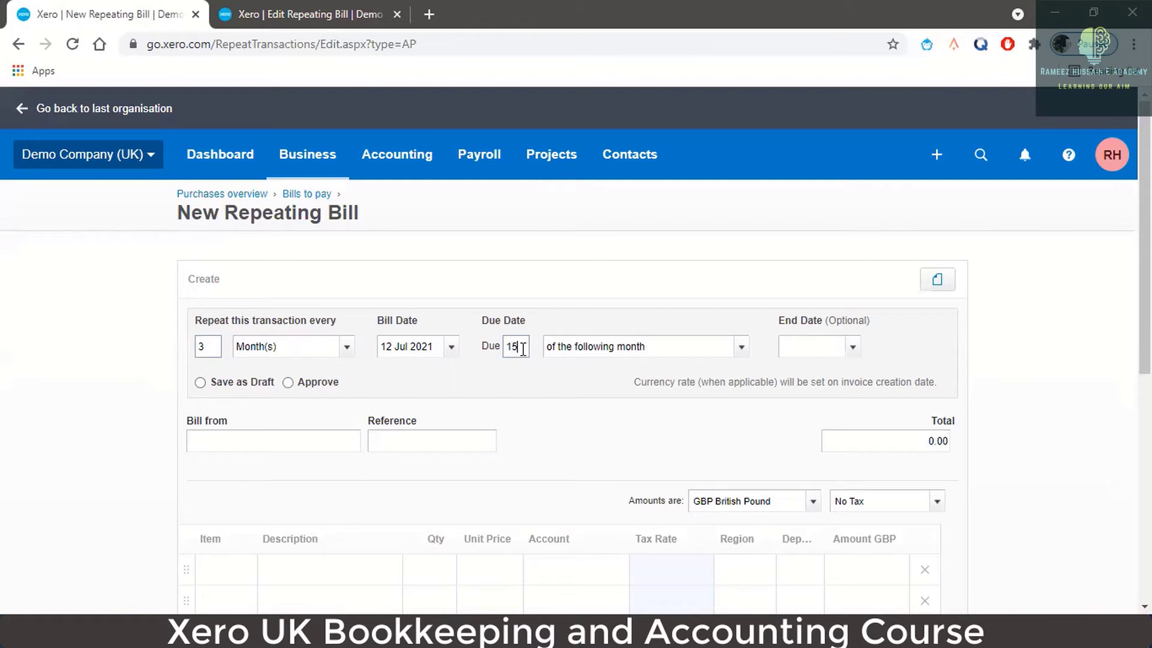
pyautogui.click(742, 348)
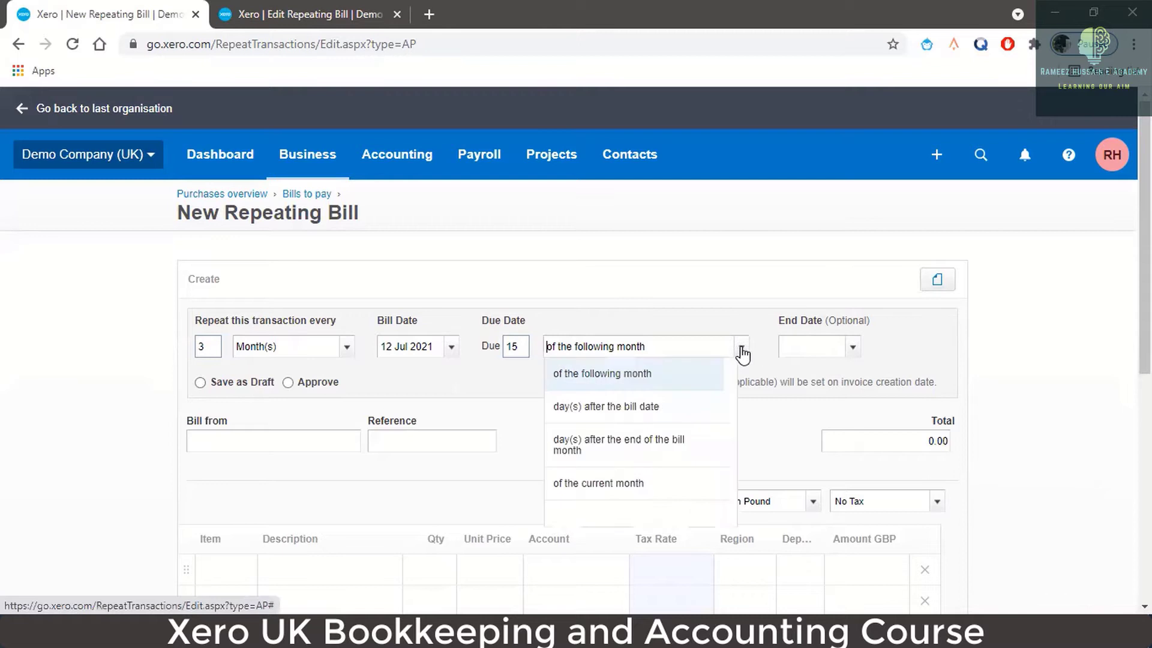
pyautogui.click(680, 420)
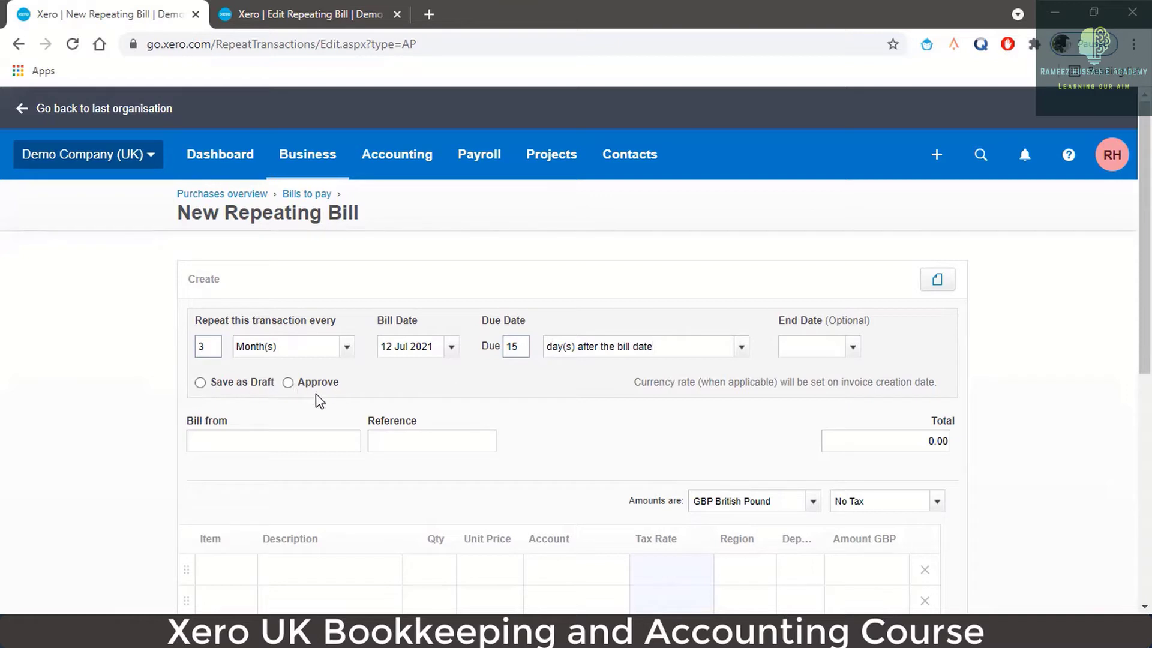
pyautogui.click(288, 382)
pyautogui.scroll(-3, 349, 414)
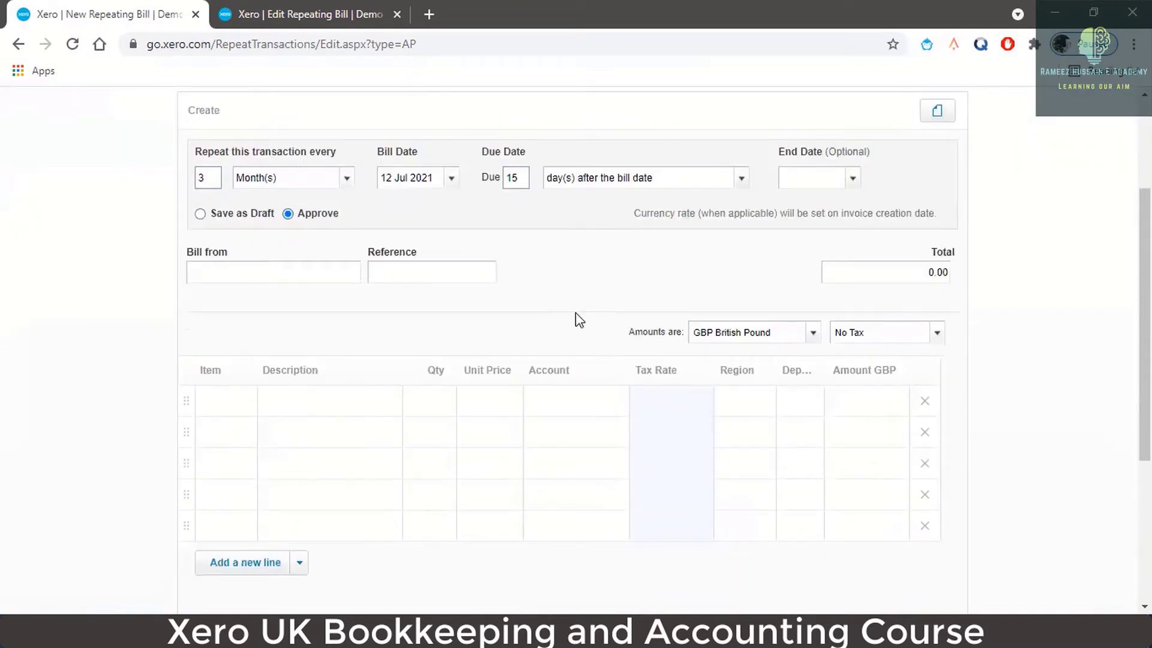
# - Choose Berry Brew as supplier and enter reference 'Quarterly Subscription'
pyautogui.click(303, 269)
pyautogui.write('B')
pyautogui.press('BackSpace')
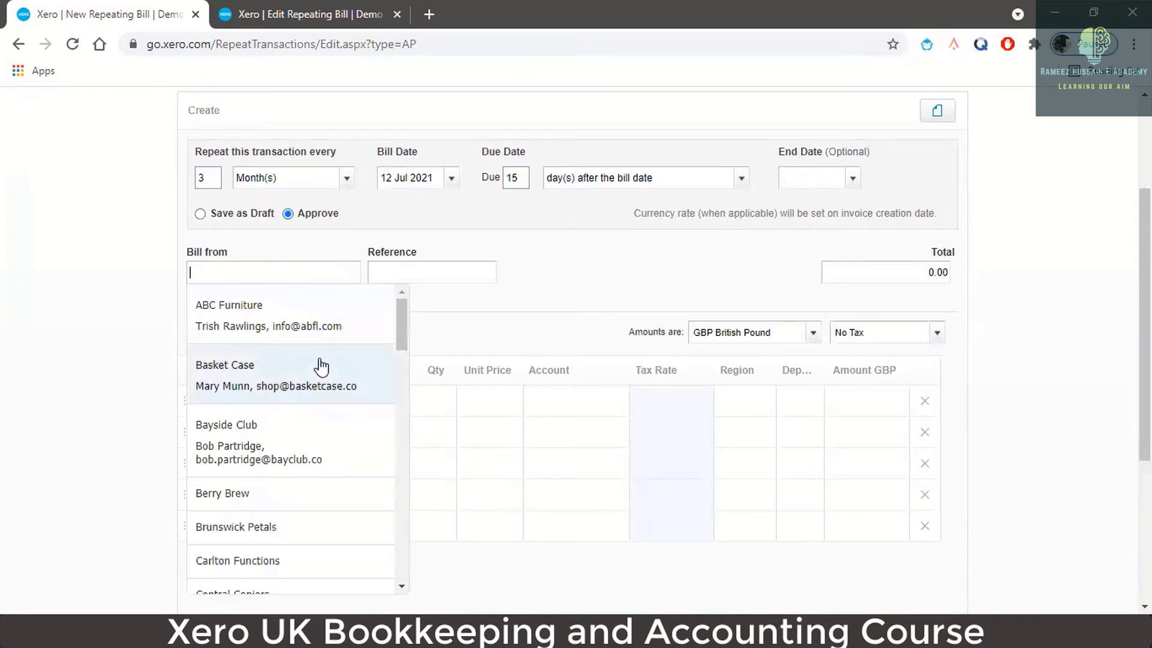
pyautogui.click(313, 493)
pyautogui.click(442, 274)
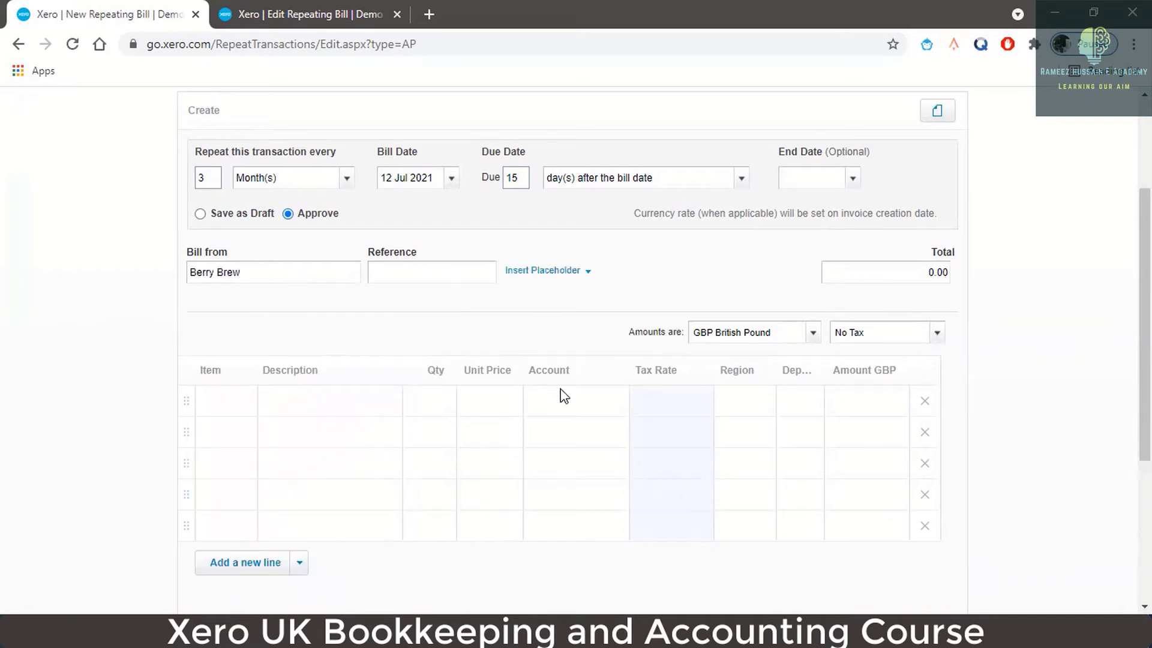
pyautogui.write('Quarterly Subscription')
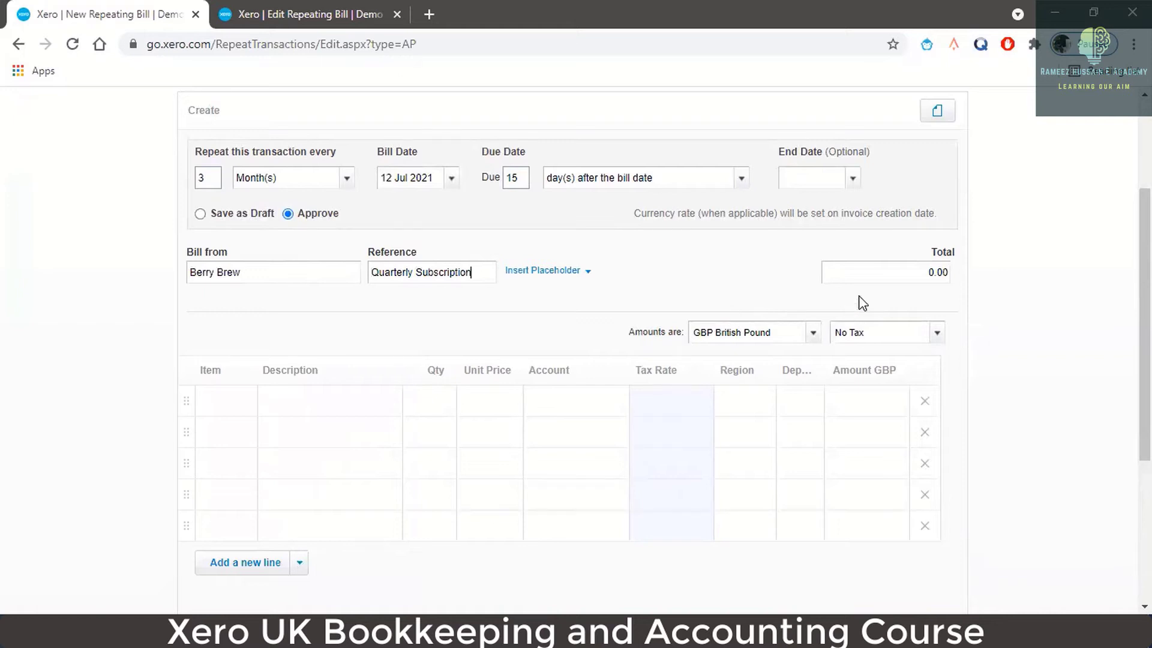
# - Describe the first line as 'Subscription Fees - Quarterly'
pyautogui.click(360, 401)
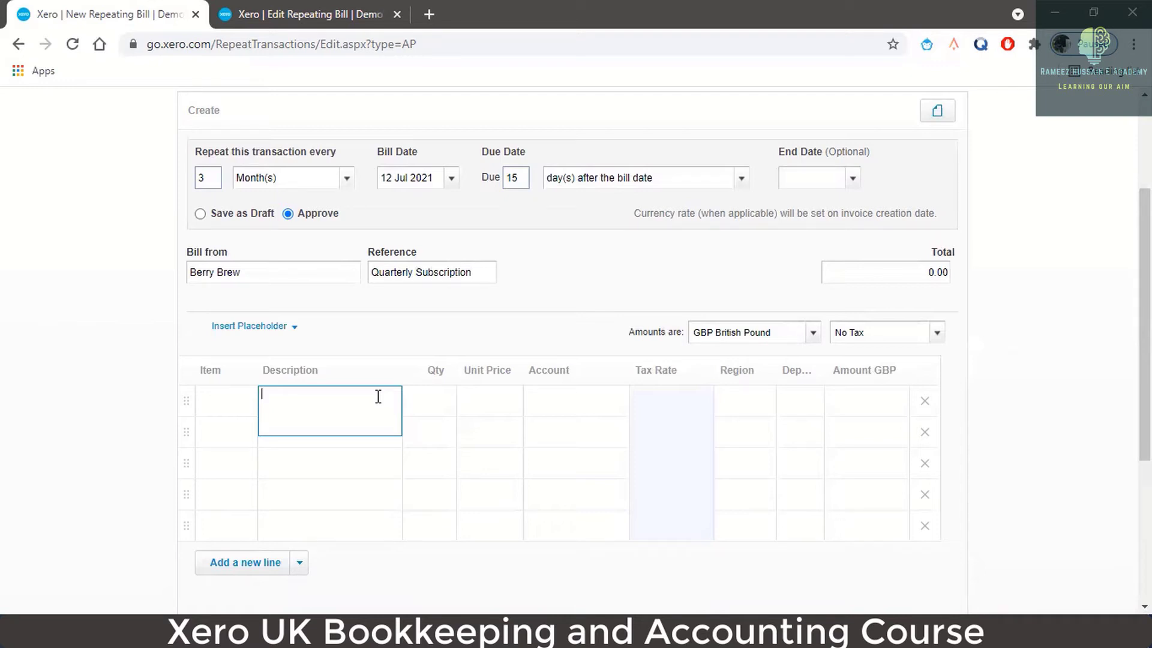
pyautogui.write('Subscription Fees - Quarterly')
pyautogui.click(423, 411)
# - Set the first line's quantity to 1.00
pyautogui.click(442, 406)
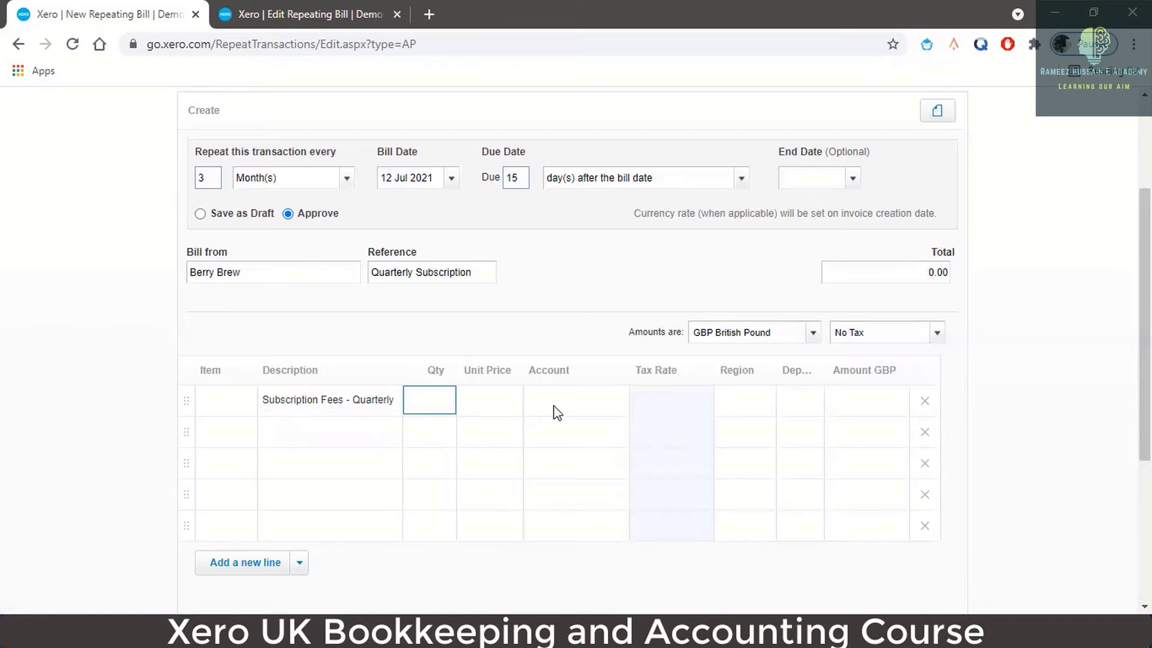
pyautogui.write('1')
pyautogui.press('Tab')
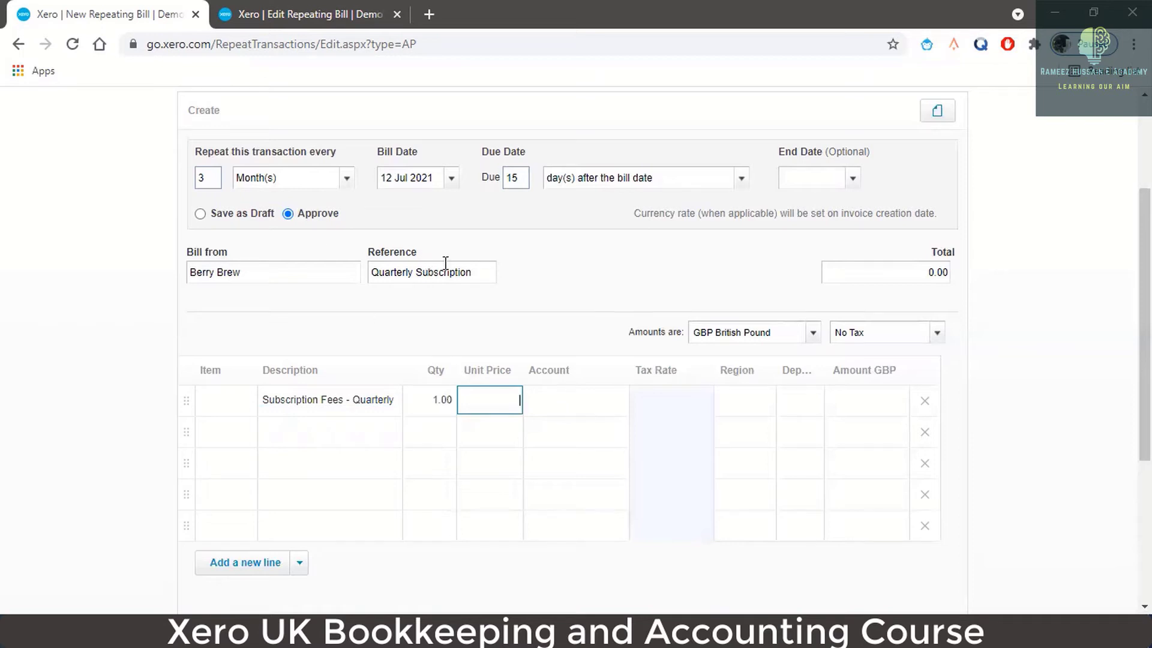
# - Change the reference to 'Quarterly Consultancy Fees'
pyautogui.click(396, 272)
pyautogui.moveTo(373, 271); pyautogui.dragTo(481, 272)
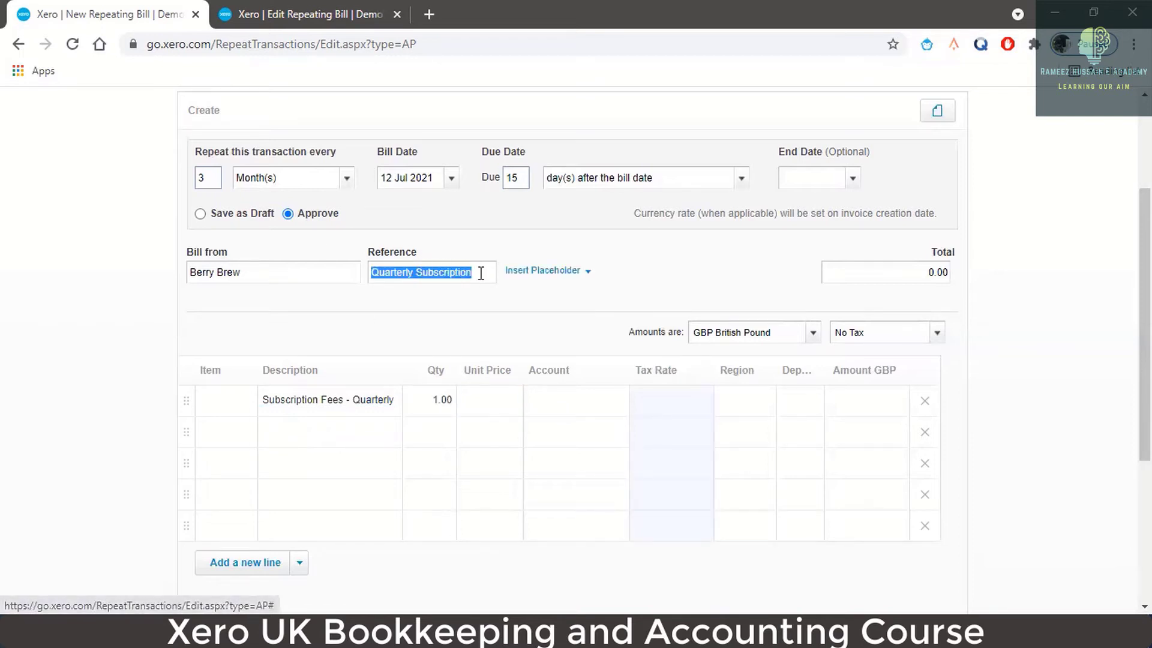
pyautogui.write('Con')
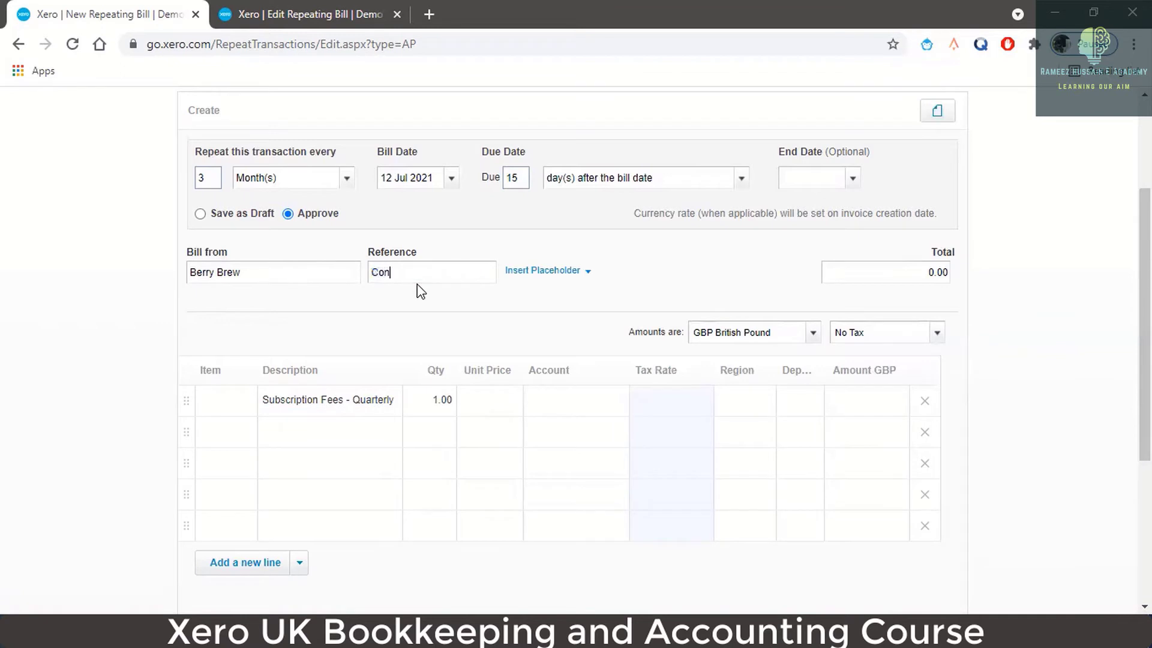
pyautogui.write('sultancy Fees- Qu')
pyautogui.press('BackSpace')
pyautogui.press('BackSpace')
pyautogui.press('BackSpace')
pyautogui.press('BackSpace')
pyautogui.press('Home')
pyautogui.write('Quarterly')
# - Paste the reference in as the line description and set the unit price to 150.00
pyautogui.click(300, 398)
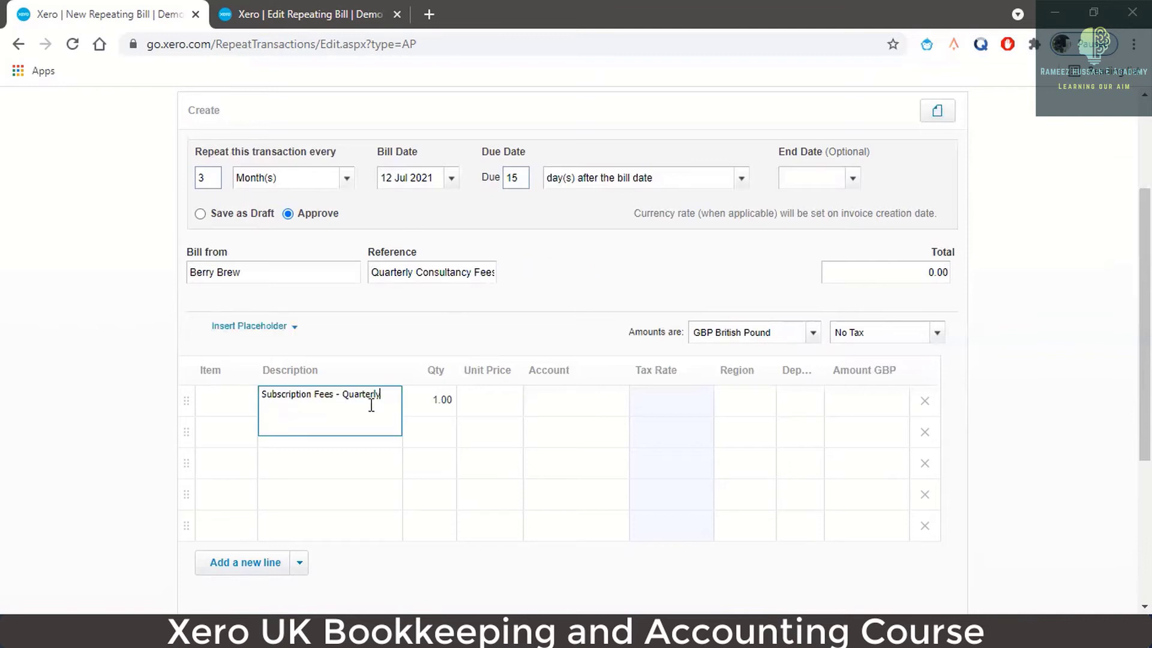
pyautogui.click(372, 271)
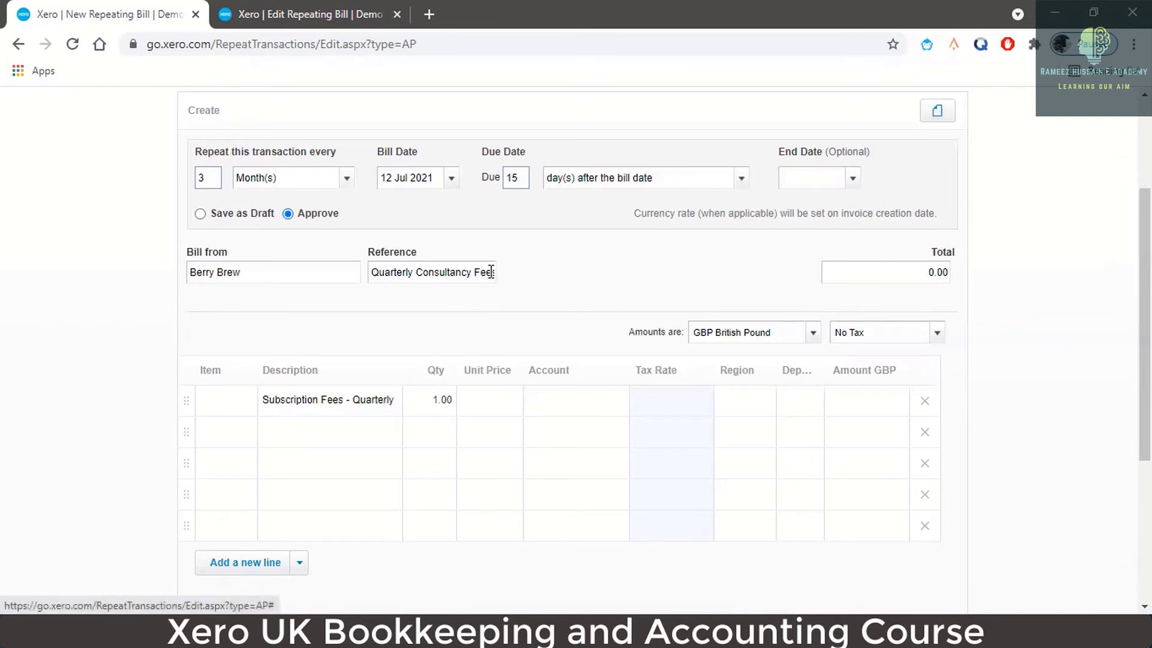
pyautogui.tripleClick(489, 272)
pyautogui.hotkey('ctrl', 'c')
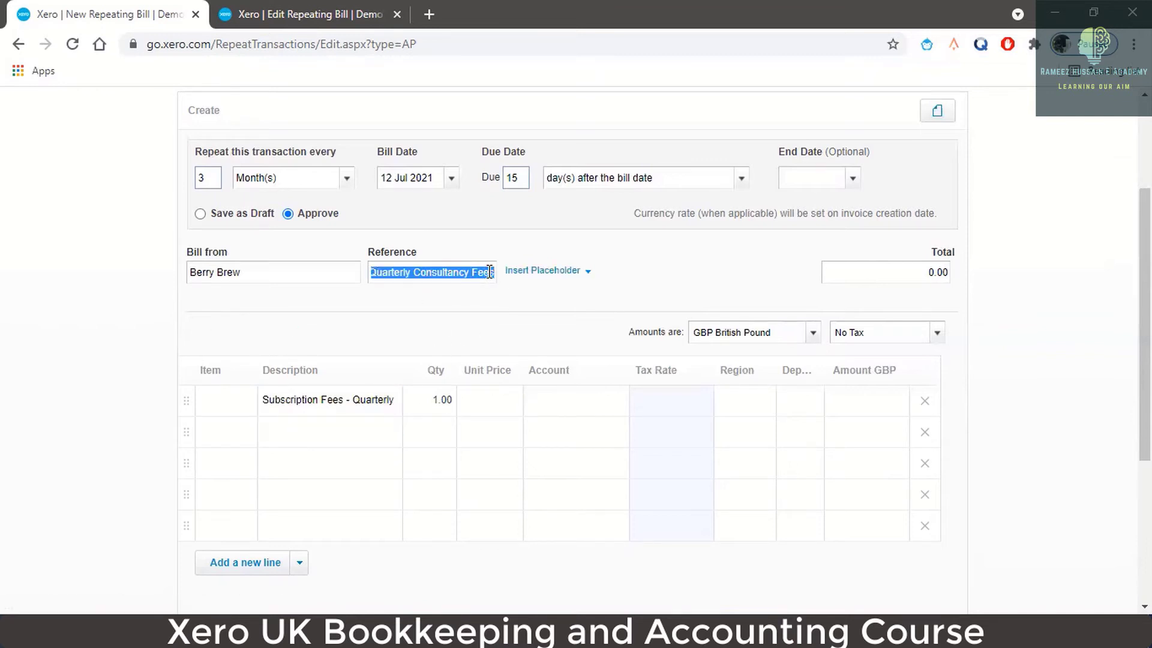
pyautogui.click(345, 408)
pyautogui.tripleClick(344, 396)
pyautogui.hotkey('ctrl', 'v')
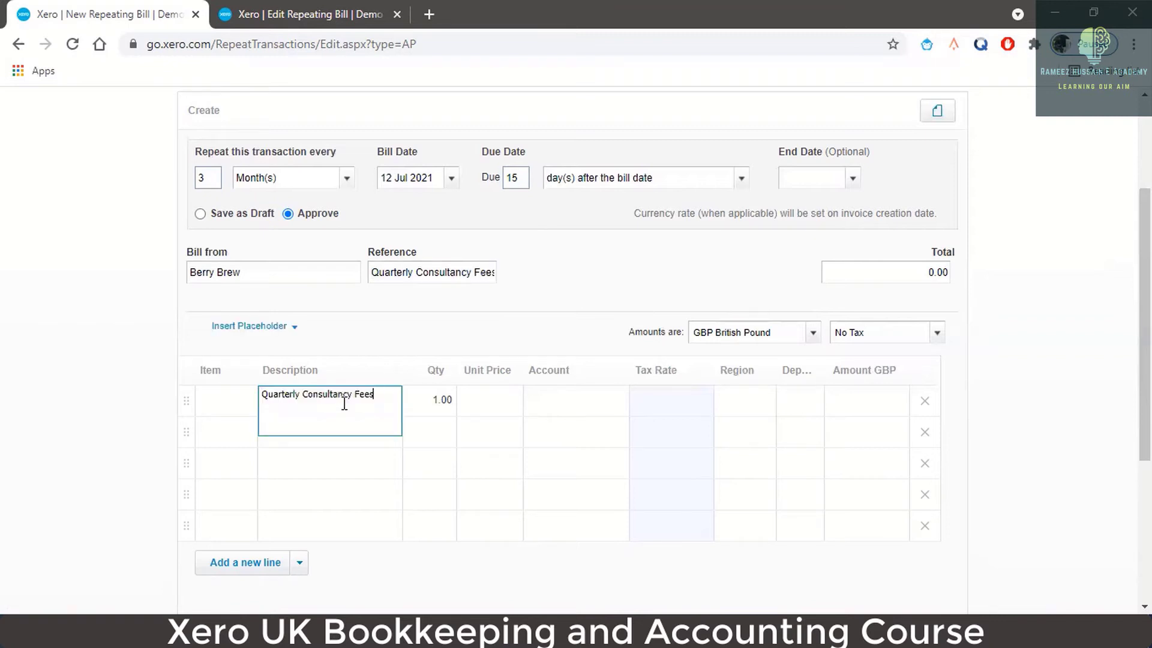
pyautogui.click(485, 403)
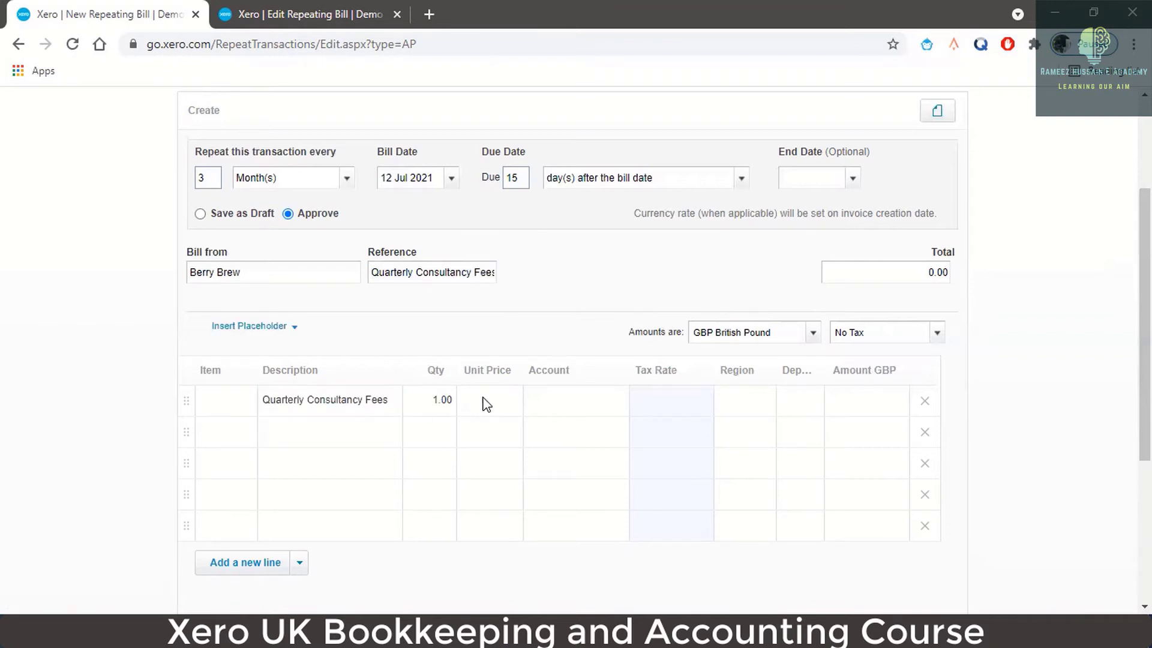
pyautogui.click(498, 409)
pyautogui.write('150')
pyautogui.press('Tab')
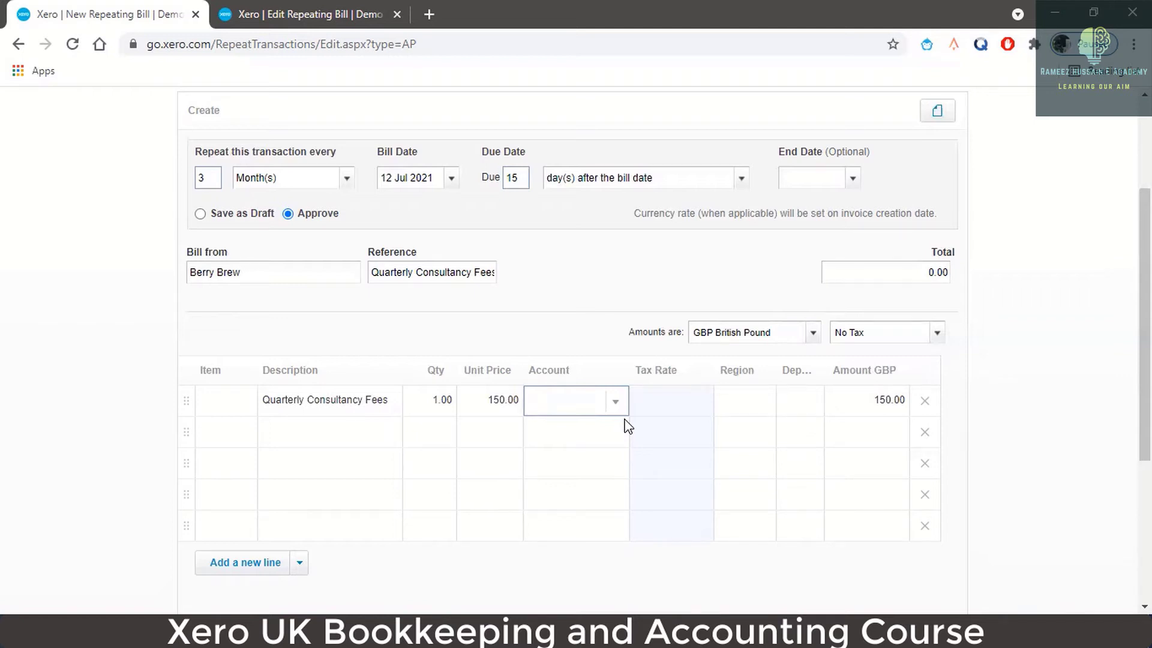
# - Code the Quarterly Consultancy Fees line to account 412 - Consulting
pyautogui.click(230, 403)
pyautogui.click(245, 402)
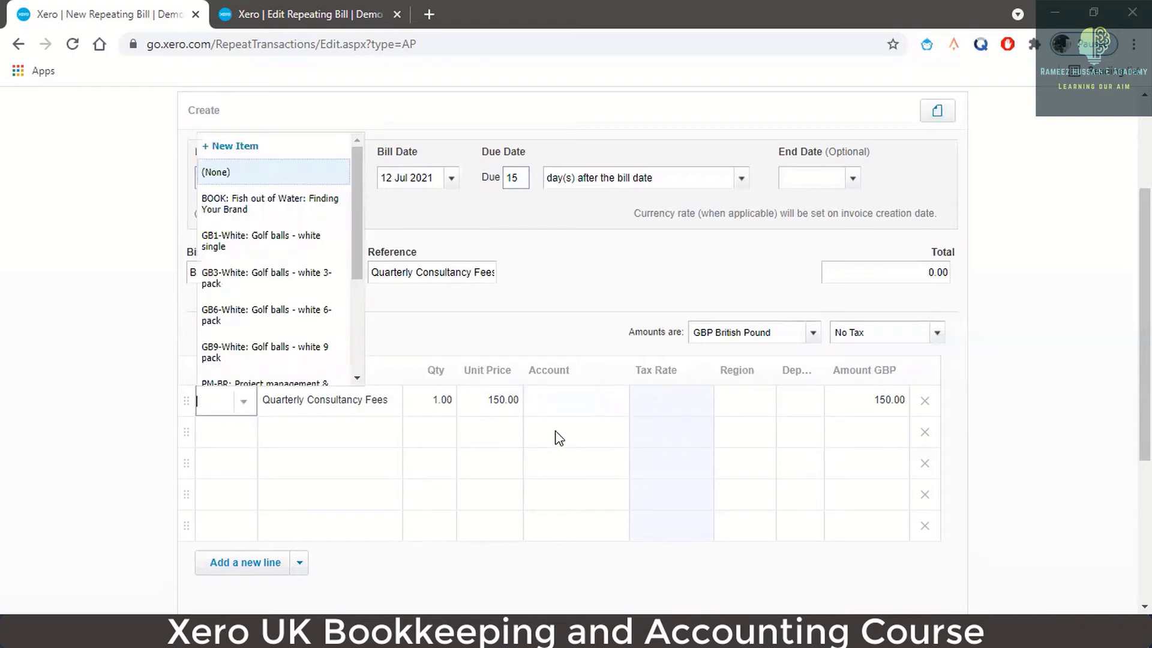
pyautogui.click(596, 397)
pyautogui.click(599, 405)
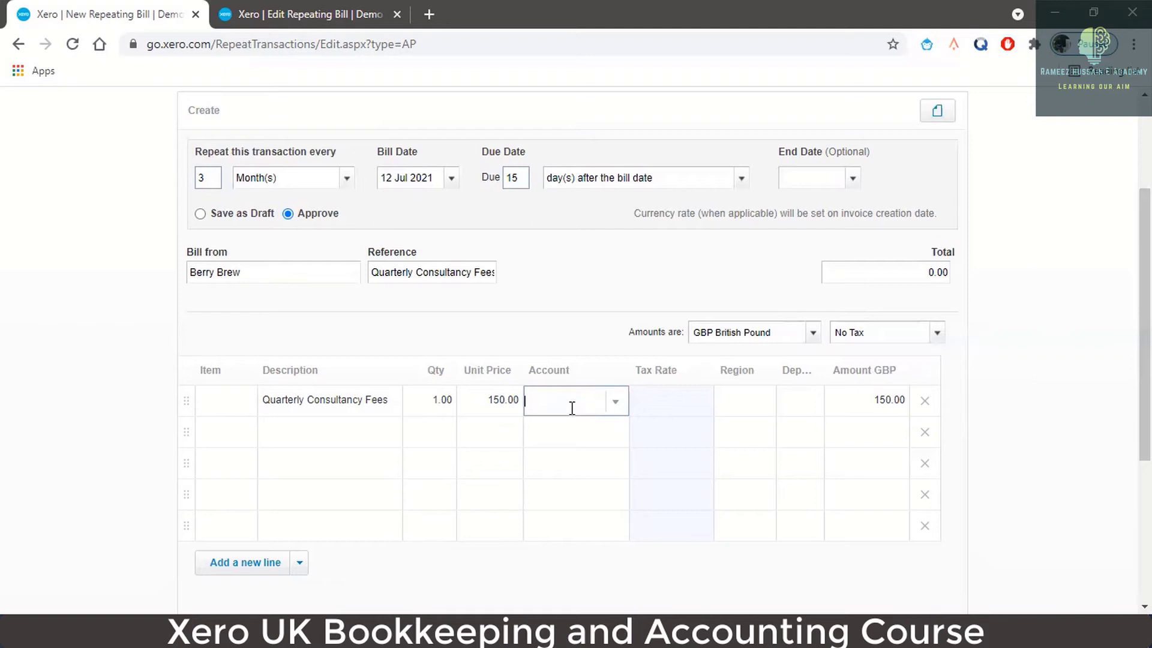
pyautogui.click(618, 403)
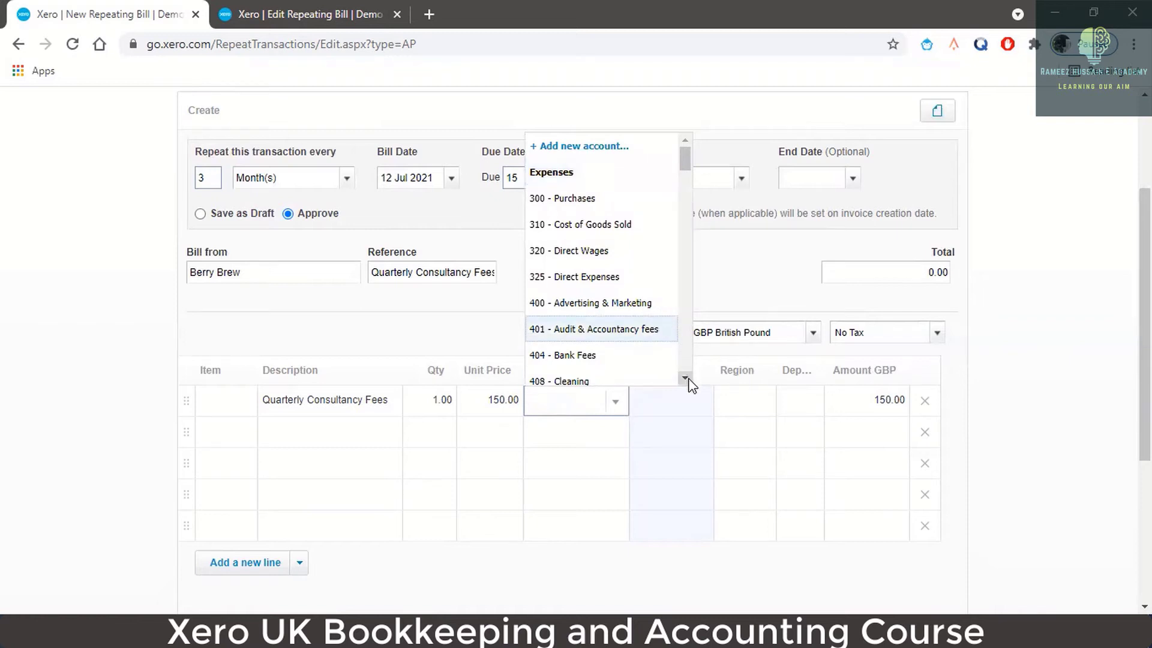
pyautogui.click(685, 378)
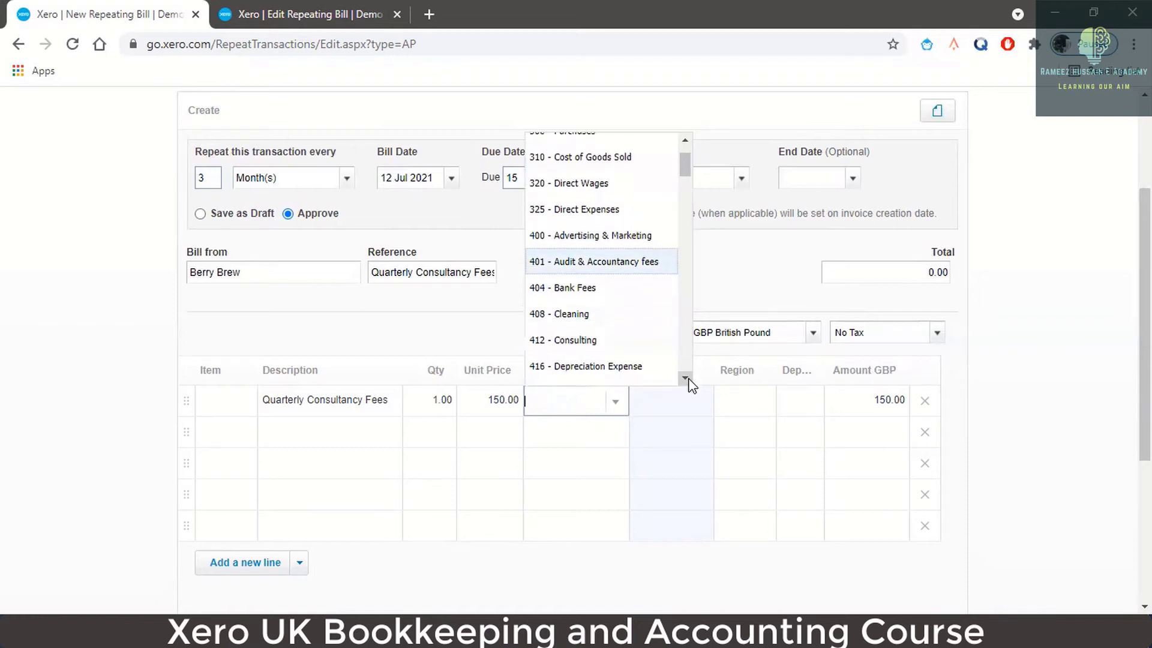
pyautogui.click(610, 348)
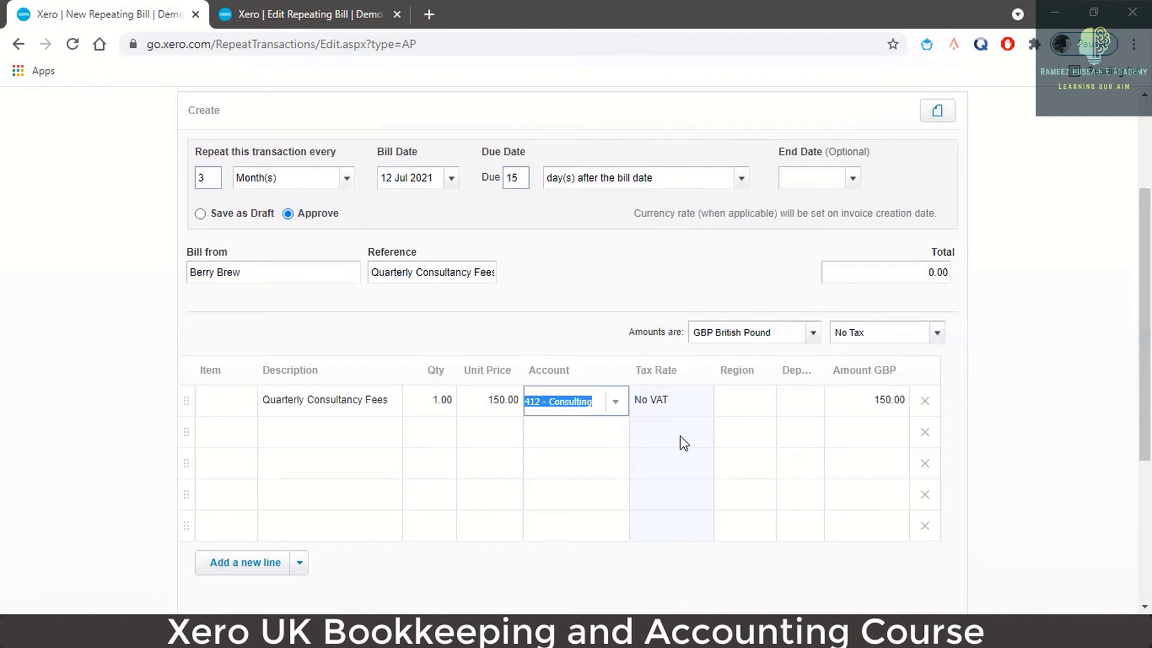
pyautogui.click(681, 411)
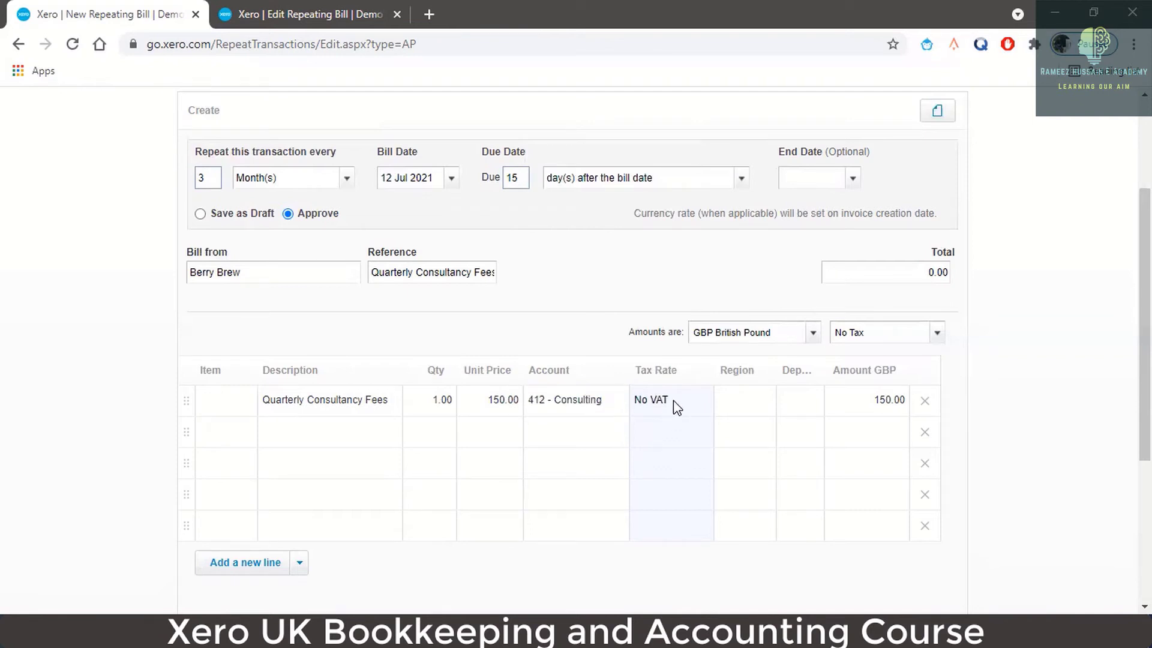
pyautogui.click(339, 11)
pyautogui.click(427, 158)
# - Open Accounting > Chart of accounts in the other tab and scroll down to Consulting
pyautogui.scroll(-1, 474, 363)
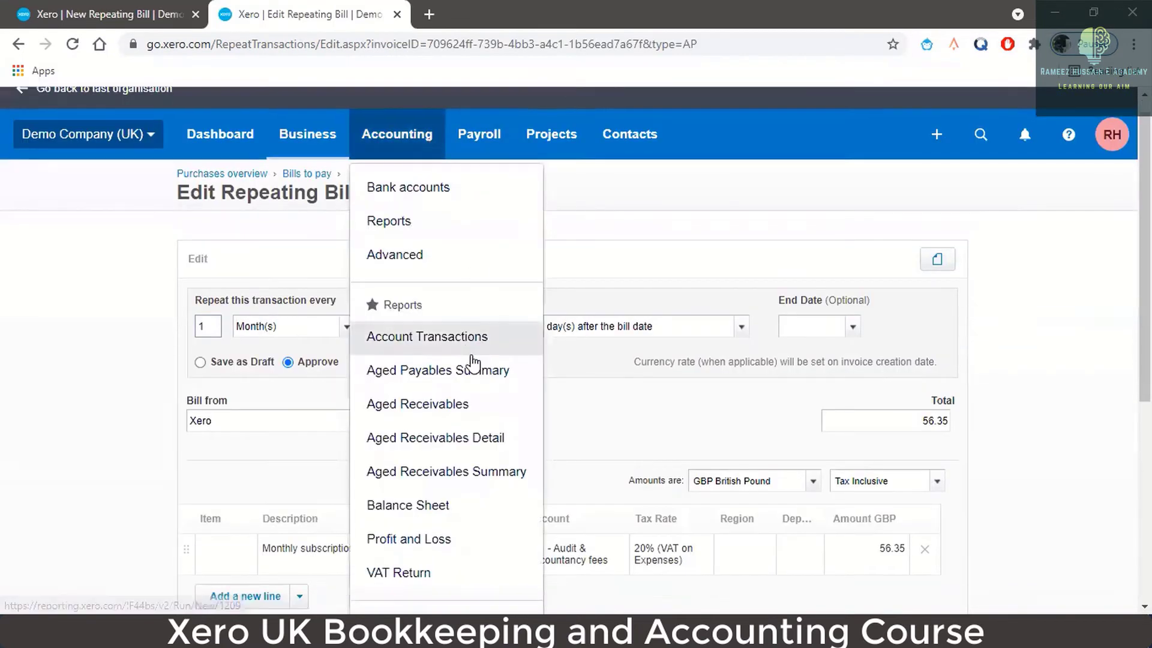
pyautogui.scroll(-4, 473, 390)
pyautogui.click(467, 432)
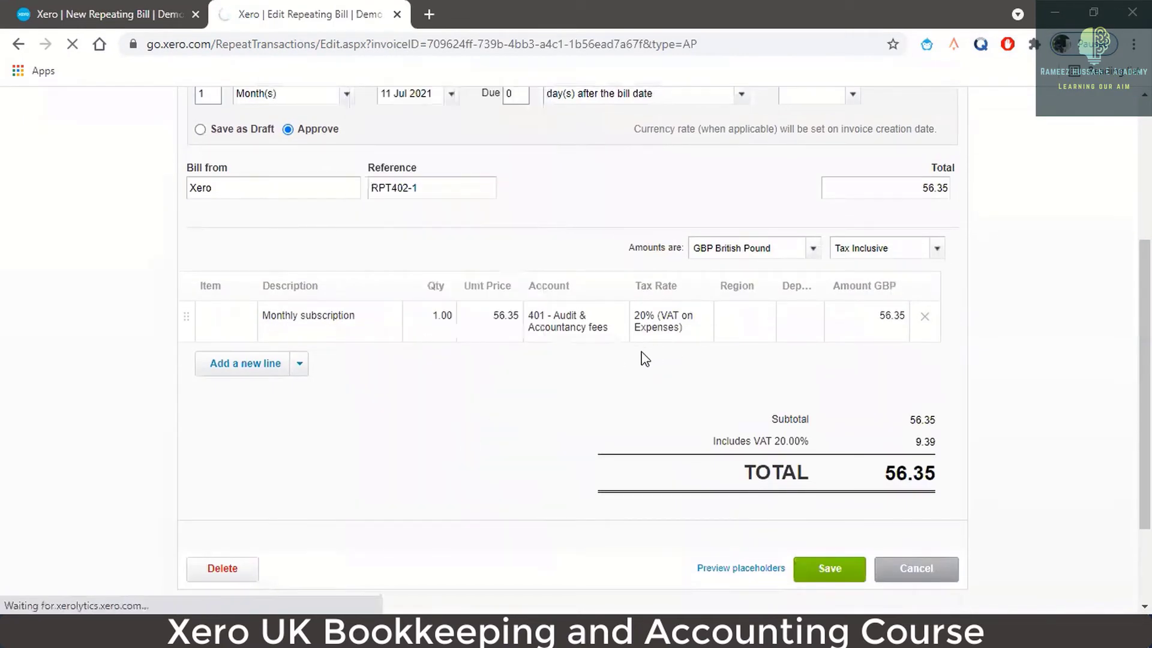
pyautogui.scroll(-3, 570, 386)
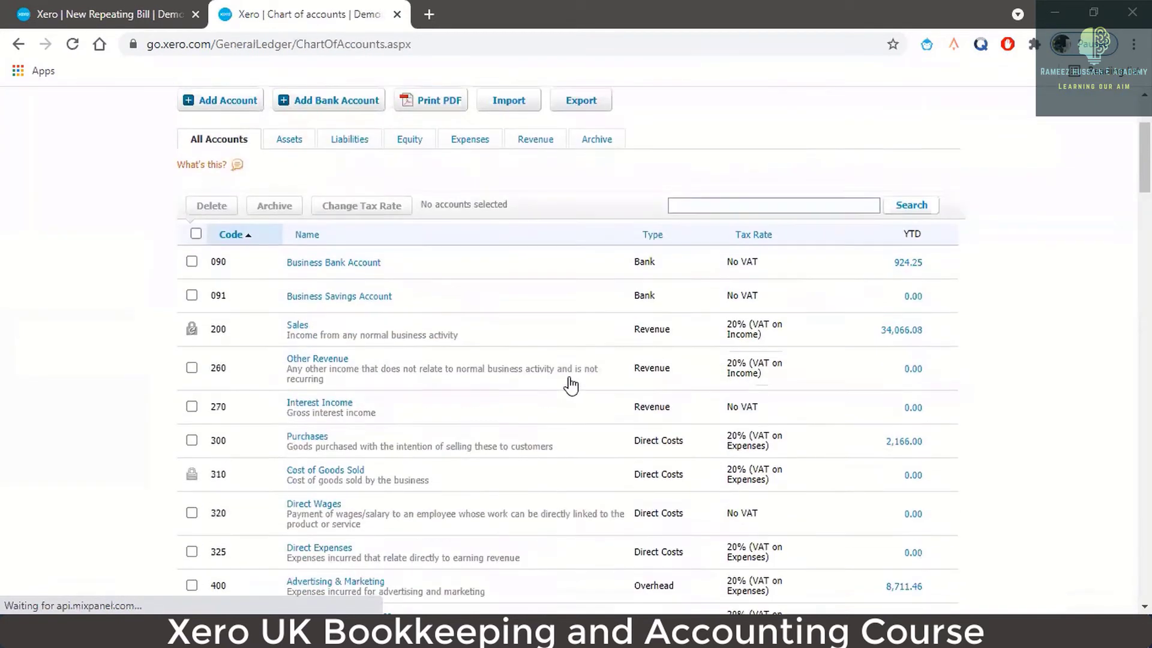
pyautogui.scroll(-3, 570, 384)
pyautogui.scroll(-3, 555, 391)
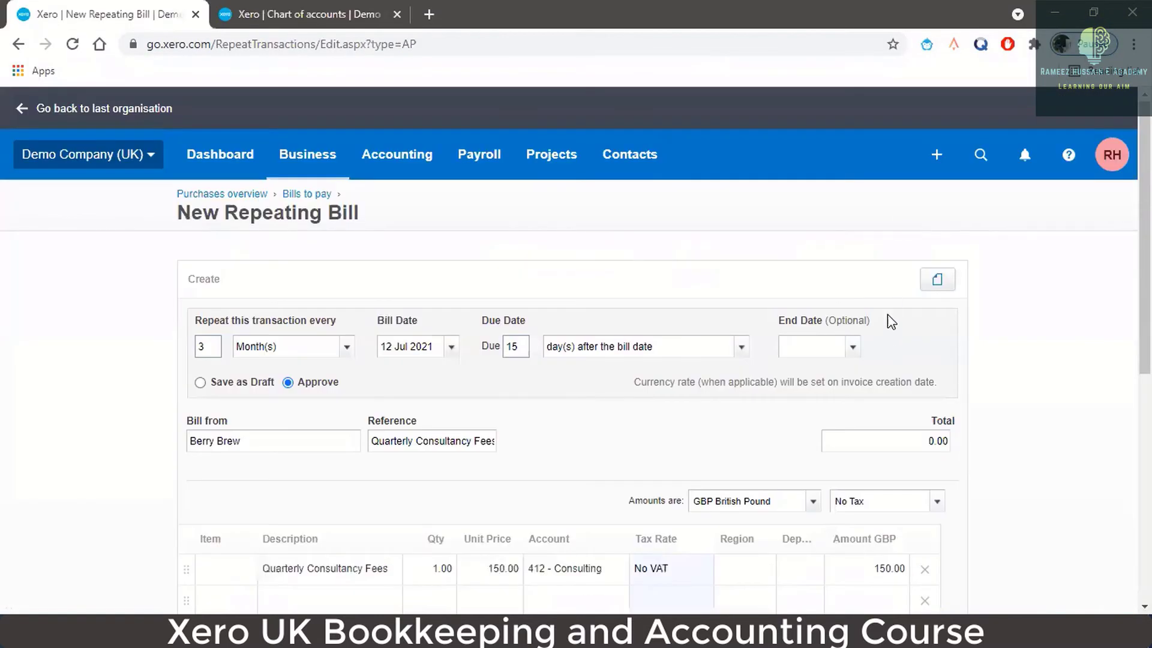
# - Make amounts Tax Exclusive and give the line 20% (VAT on Expenses)
pyautogui.click(939, 420)
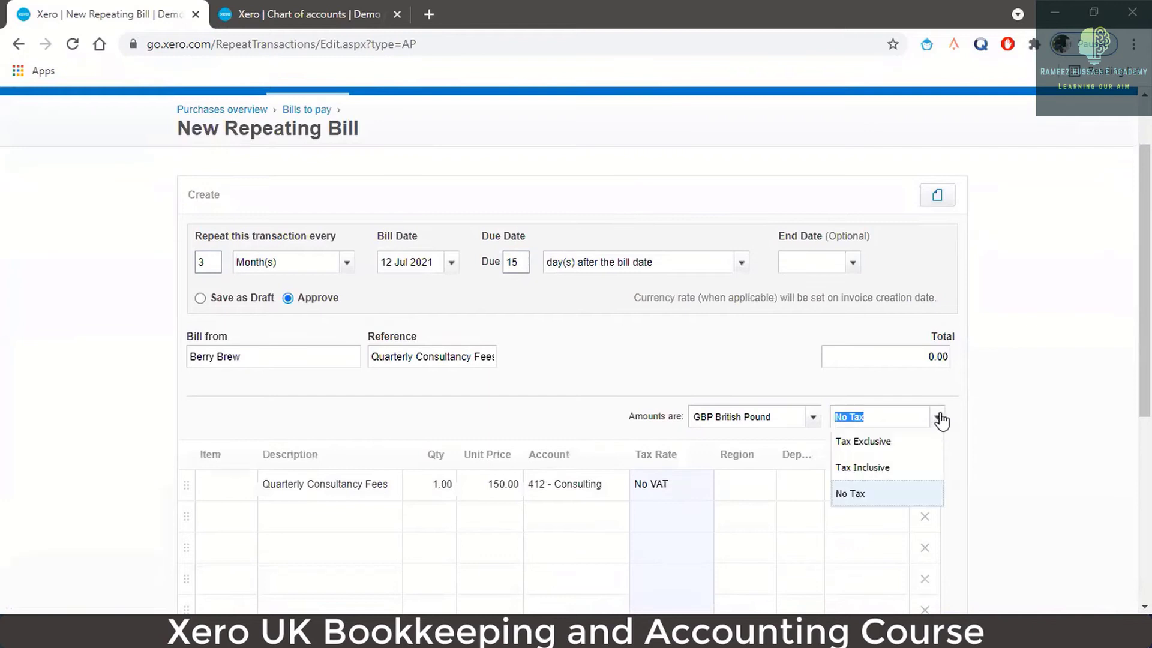
pyautogui.click(921, 443)
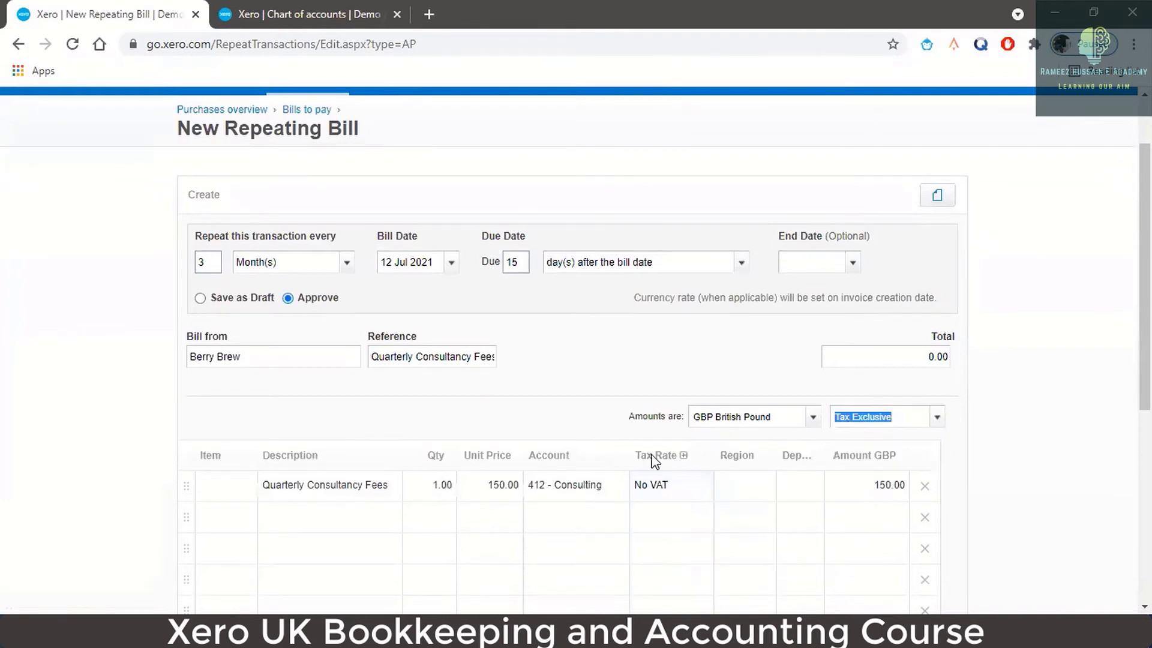
pyautogui.click(662, 487)
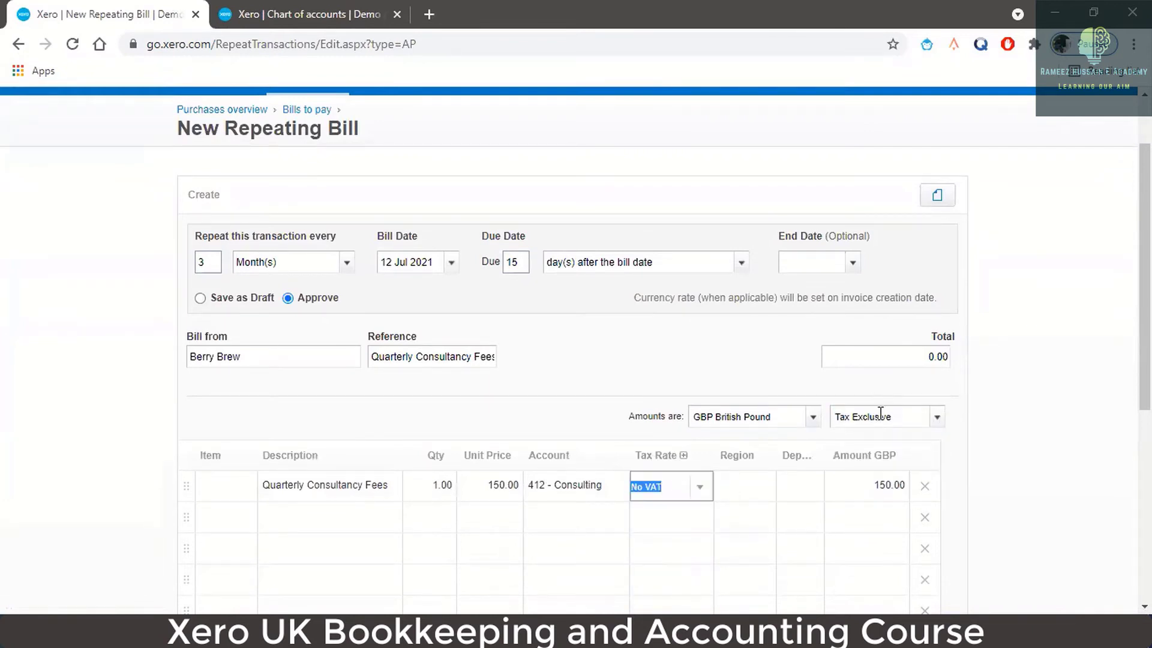
pyautogui.click(319, 13)
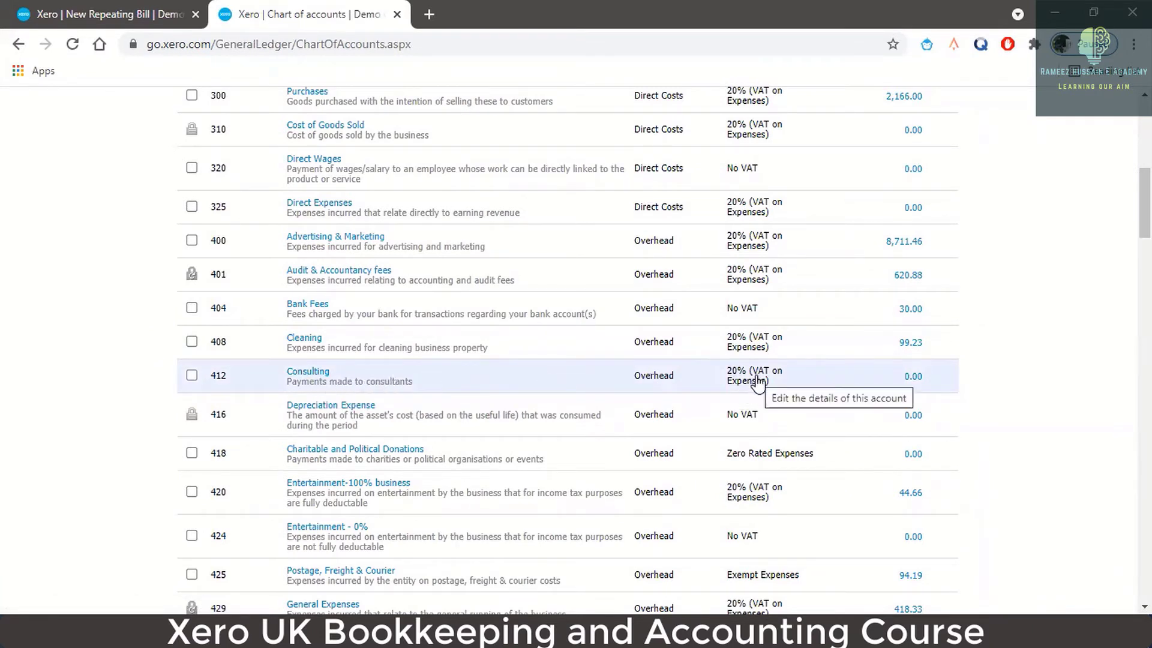
pyautogui.click(99, 9)
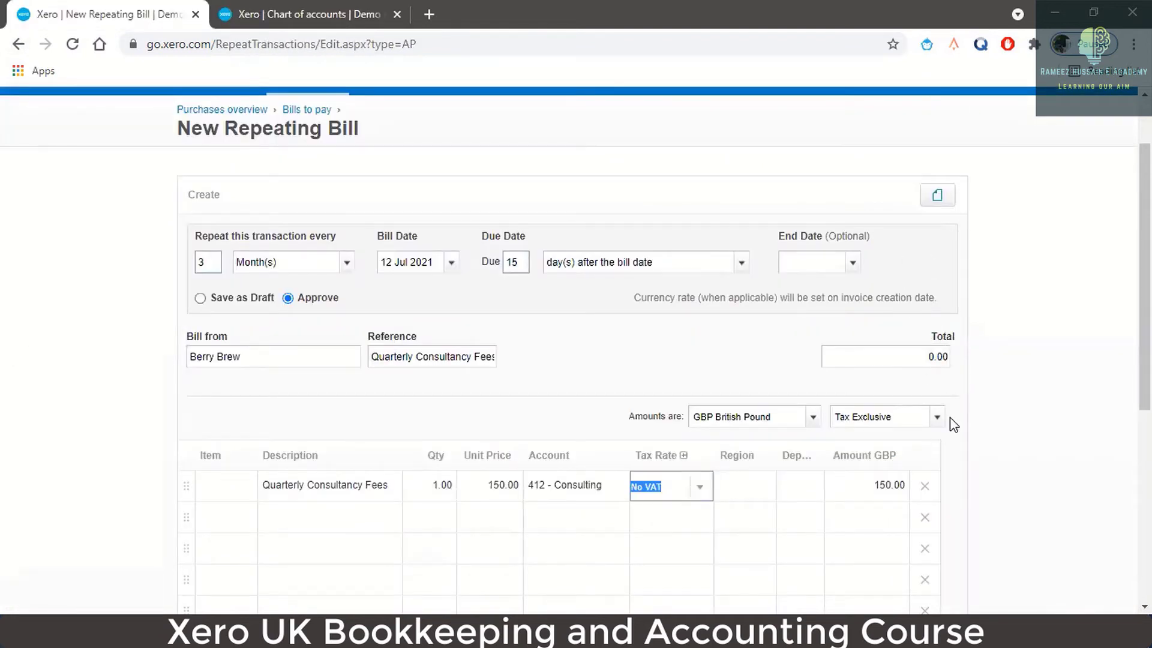
pyautogui.click(703, 493)
pyautogui.click(701, 488)
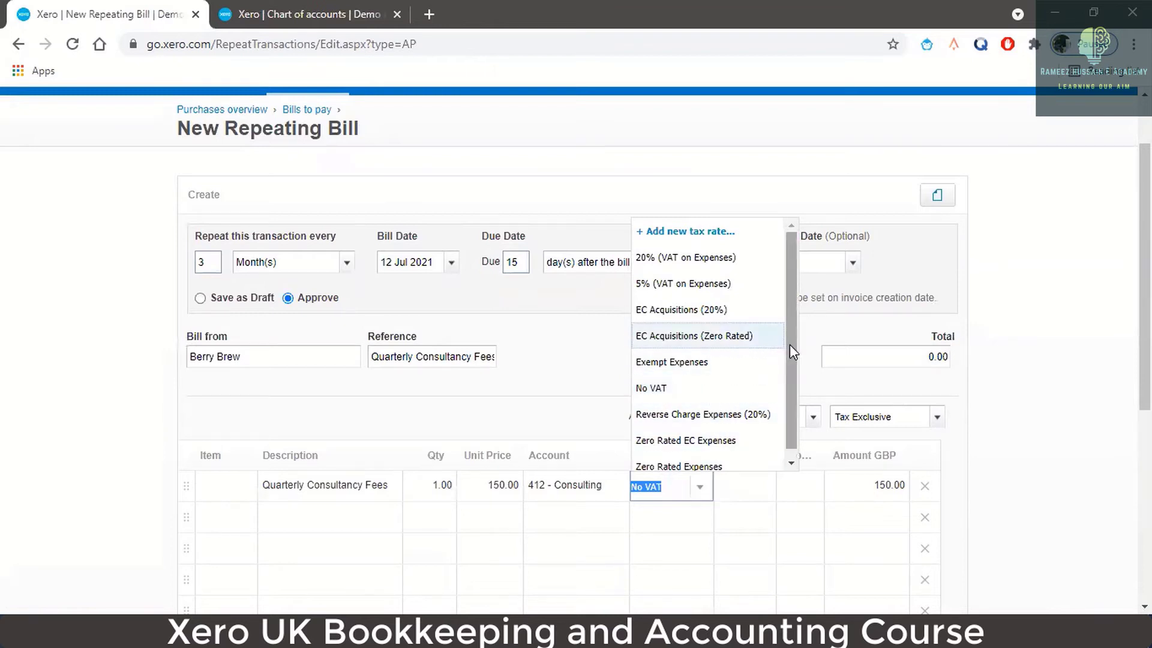
pyautogui.click(726, 259)
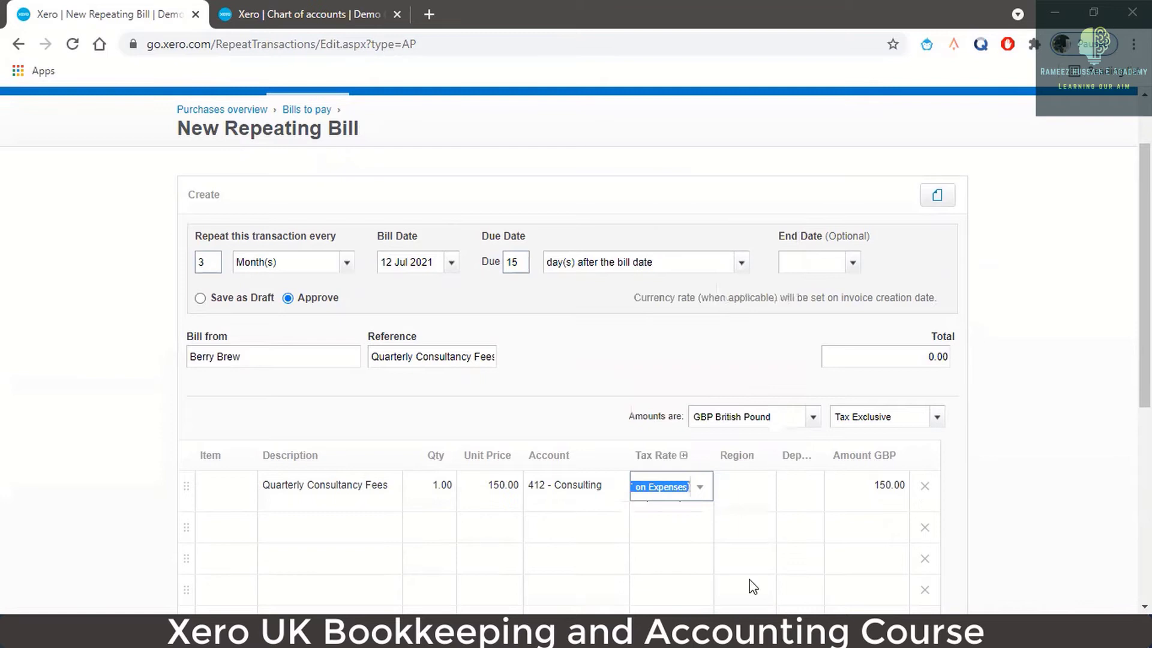
pyautogui.click(741, 501)
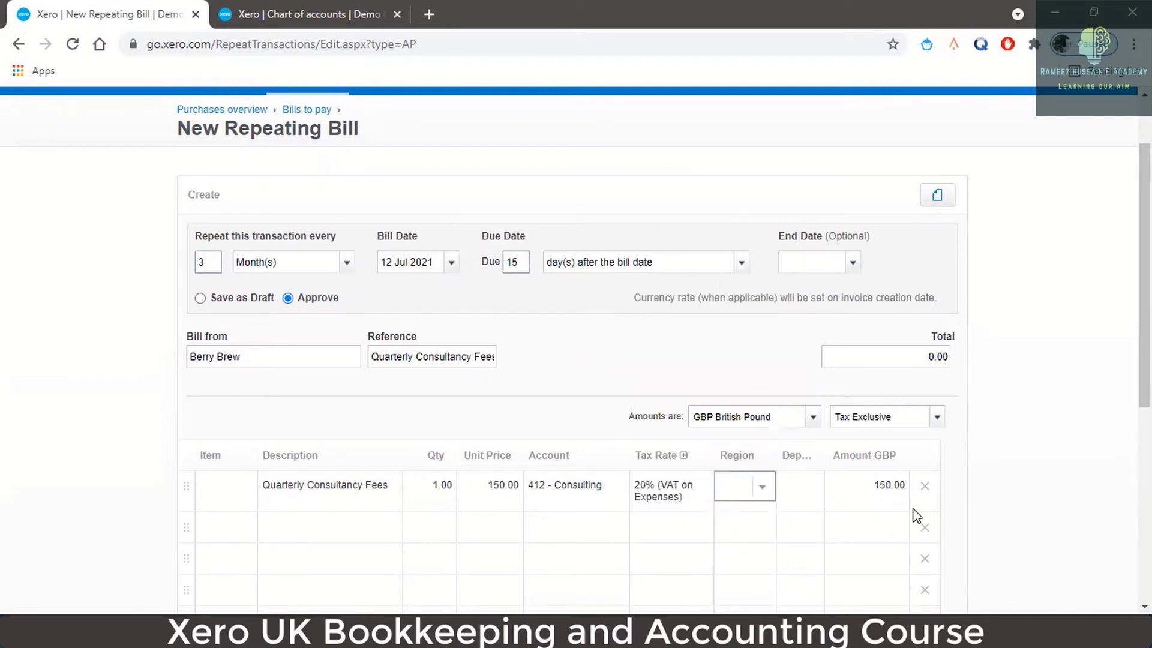
# - Keep amounts Tax Exclusive and check the Consulting account's default tax rate
pyautogui.scroll(-3, 916, 516)
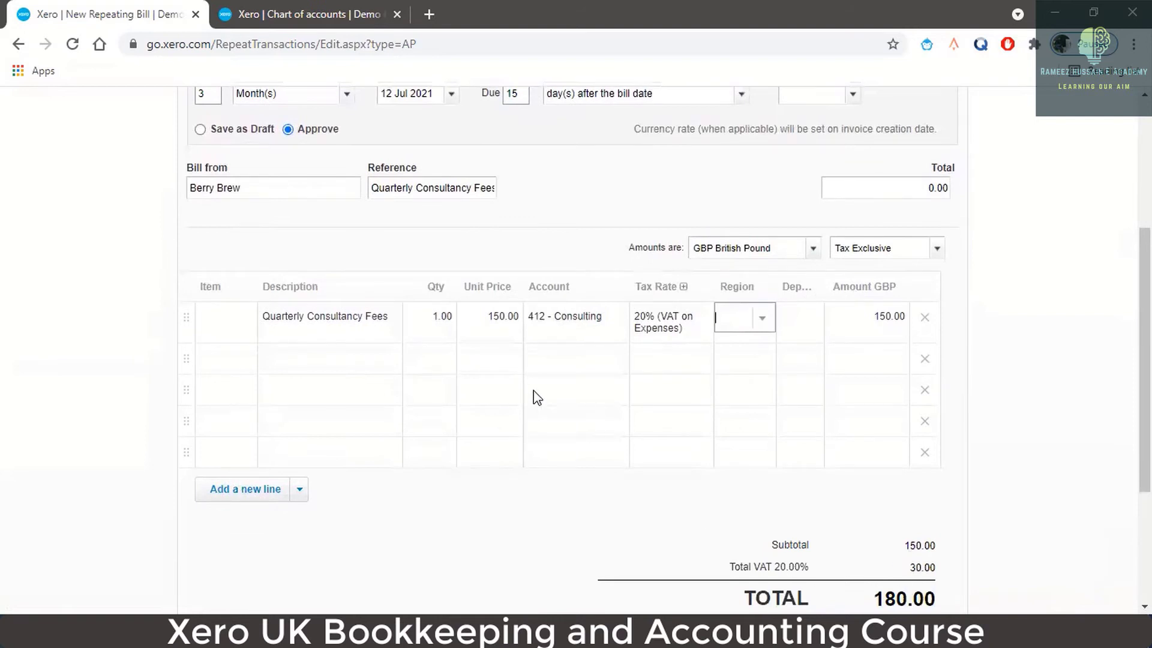
pyautogui.scroll(-1, 752, 396)
pyautogui.scroll(-3, 753, 396)
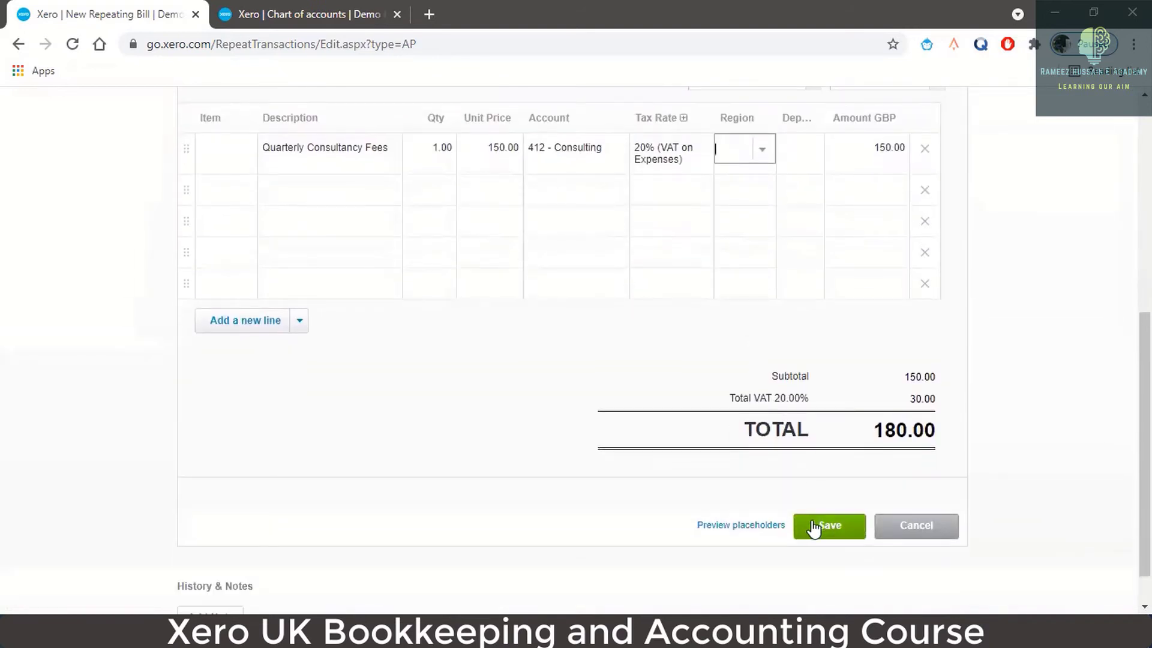
pyautogui.scroll(3, 747, 378)
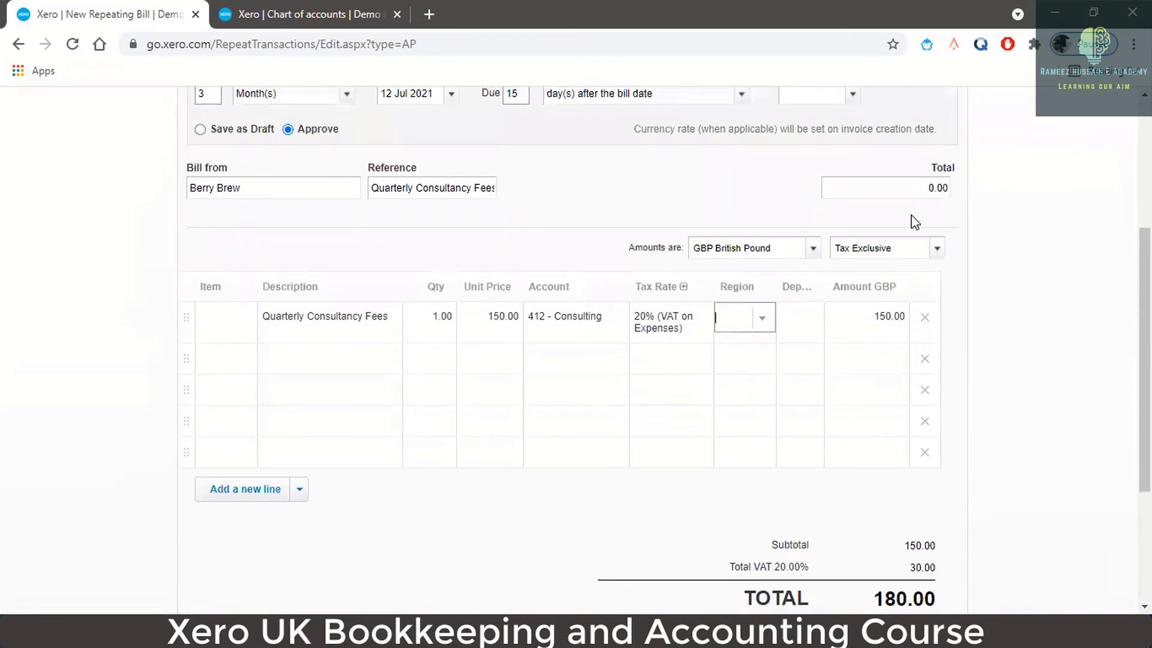
pyautogui.click(938, 249)
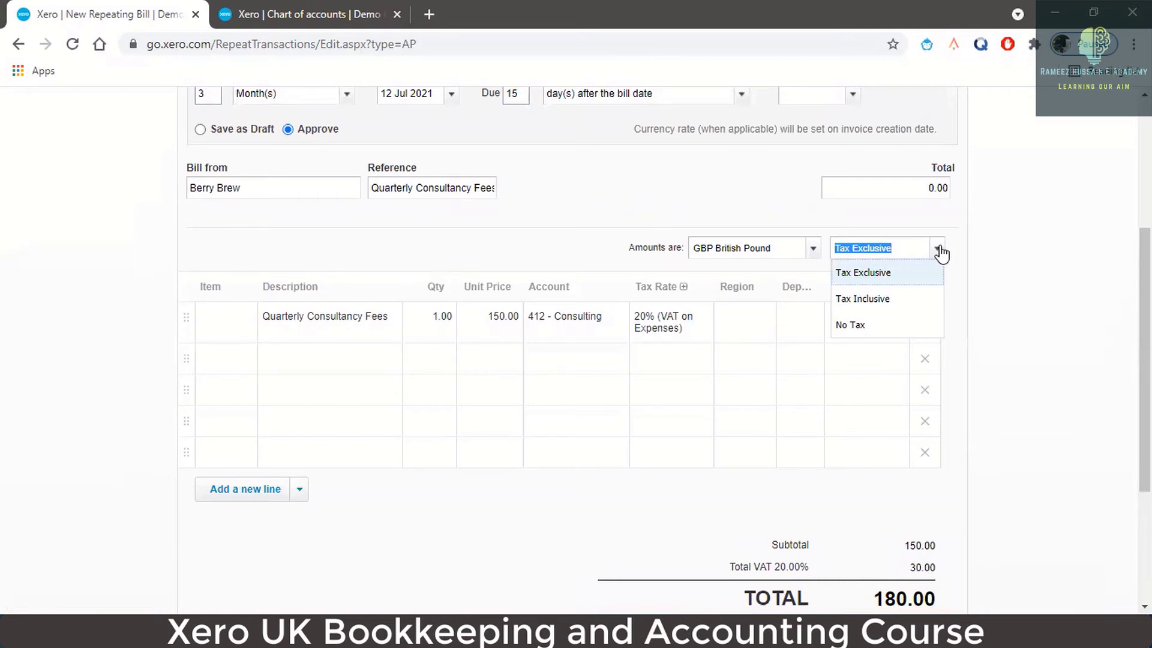
pyautogui.click(900, 277)
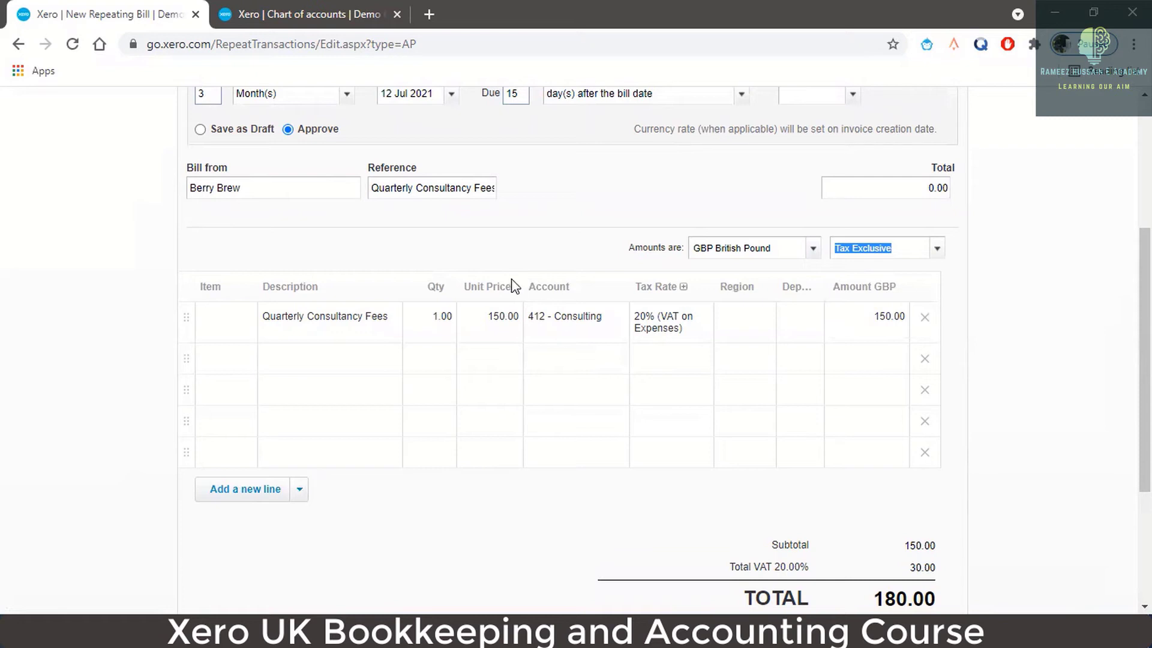
pyautogui.click(315, 16)
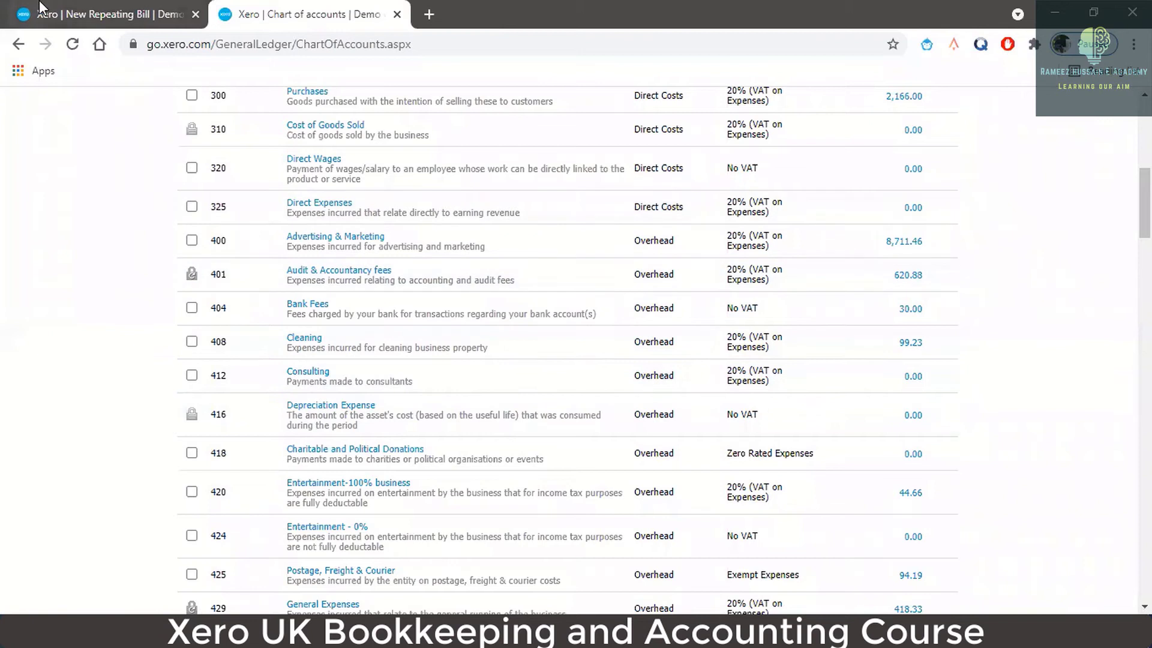
pyautogui.click(62, 15)
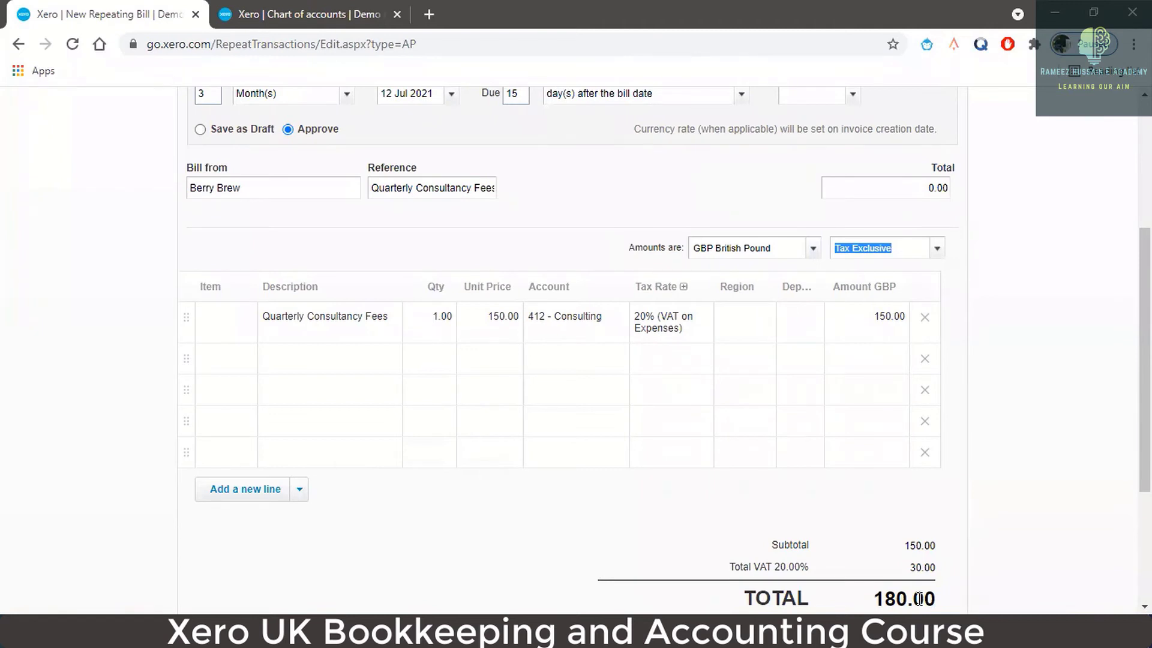
# - Save the Berry Brew repeating bill at 180.00 every 3 months
pyautogui.scroll(-3, 836, 412)
pyautogui.scroll(-1, 837, 420)
pyautogui.click(829, 528)
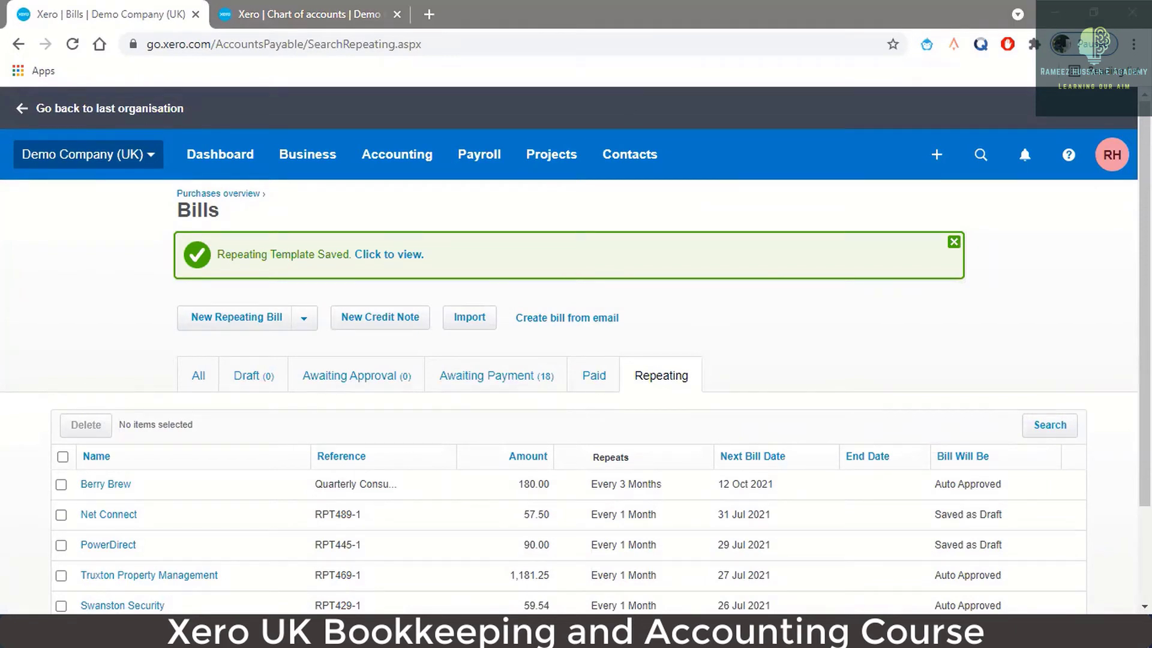
# - Switch to the Bills & Purchases course outline in Word
pyautogui.click(230, 631)
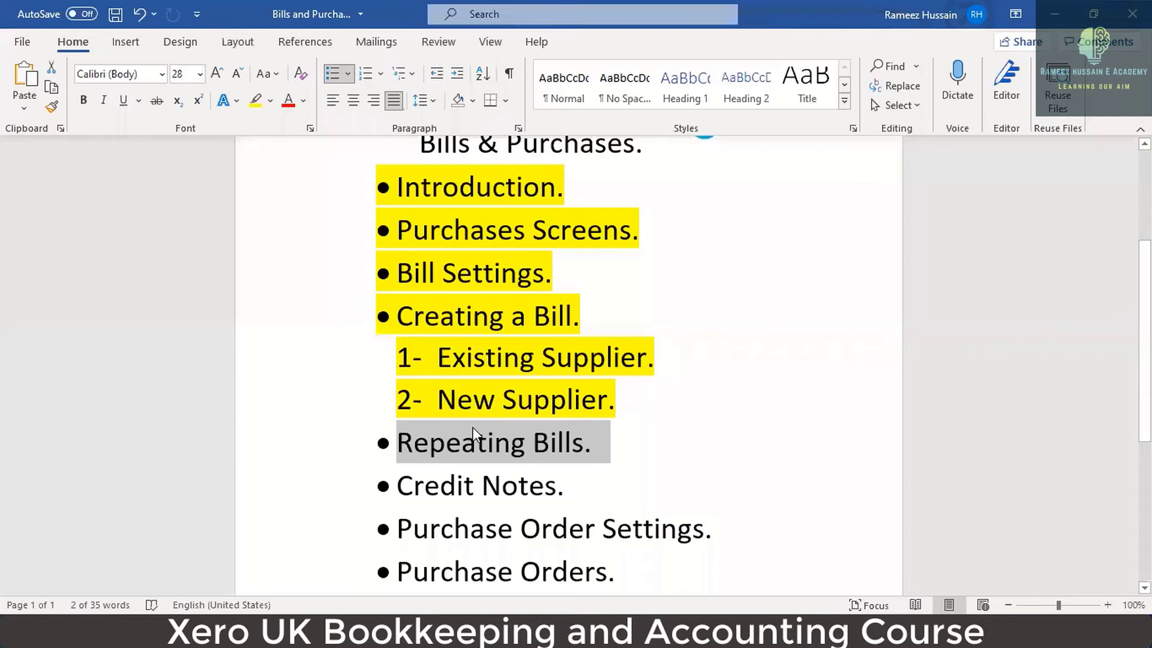
# - Highlight 'Repeating Bills.' yellow in the outline, then Alt+Tab back to Xero
pyautogui.click(256, 101)
pyautogui.scroll(-2, 496, 300)
pyautogui.click(397, 403)
pyautogui.moveTo(397, 403); pyautogui.dragTo(564, 405)
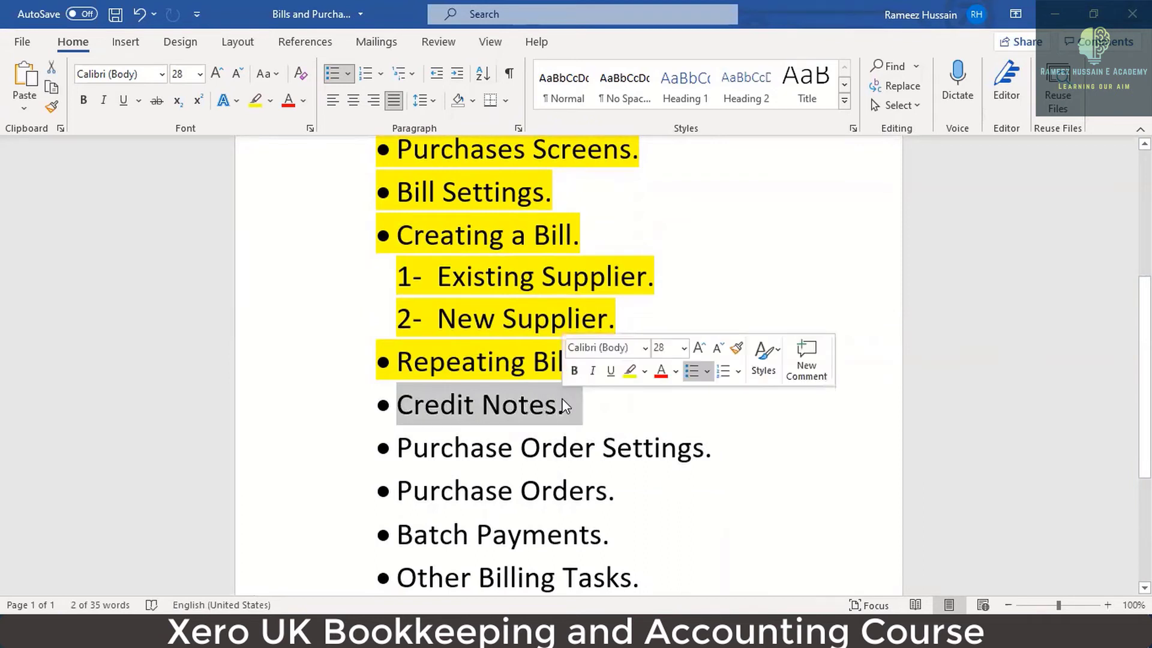
pyautogui.click(562, 405)
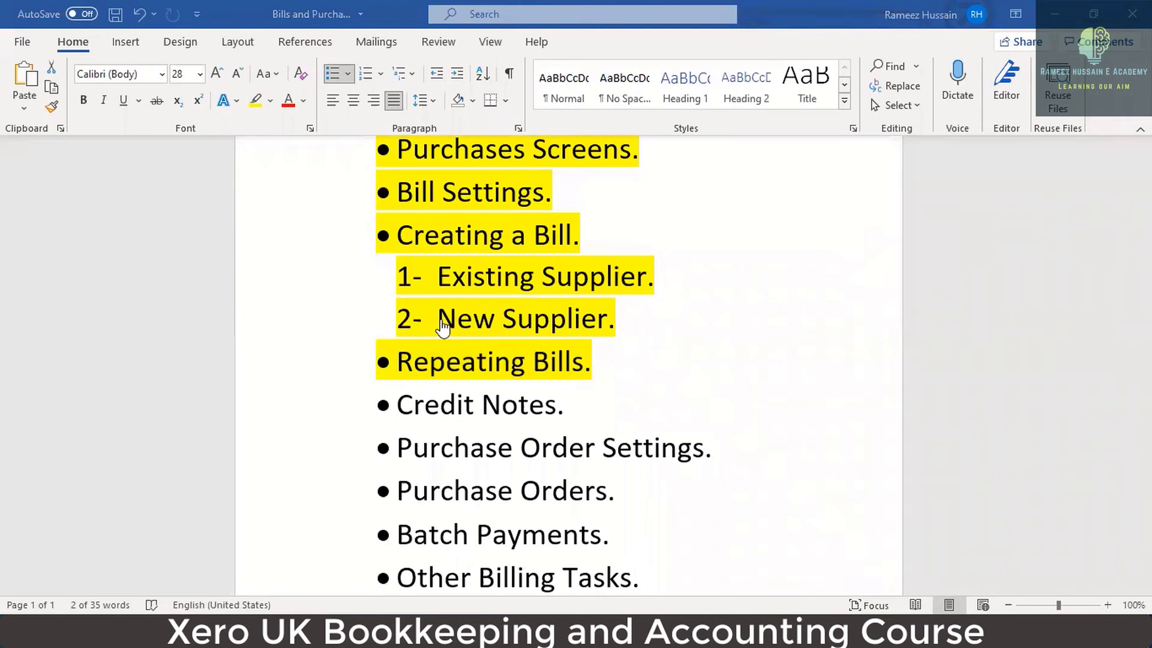
pyautogui.hotkey('alt', 'Tab')
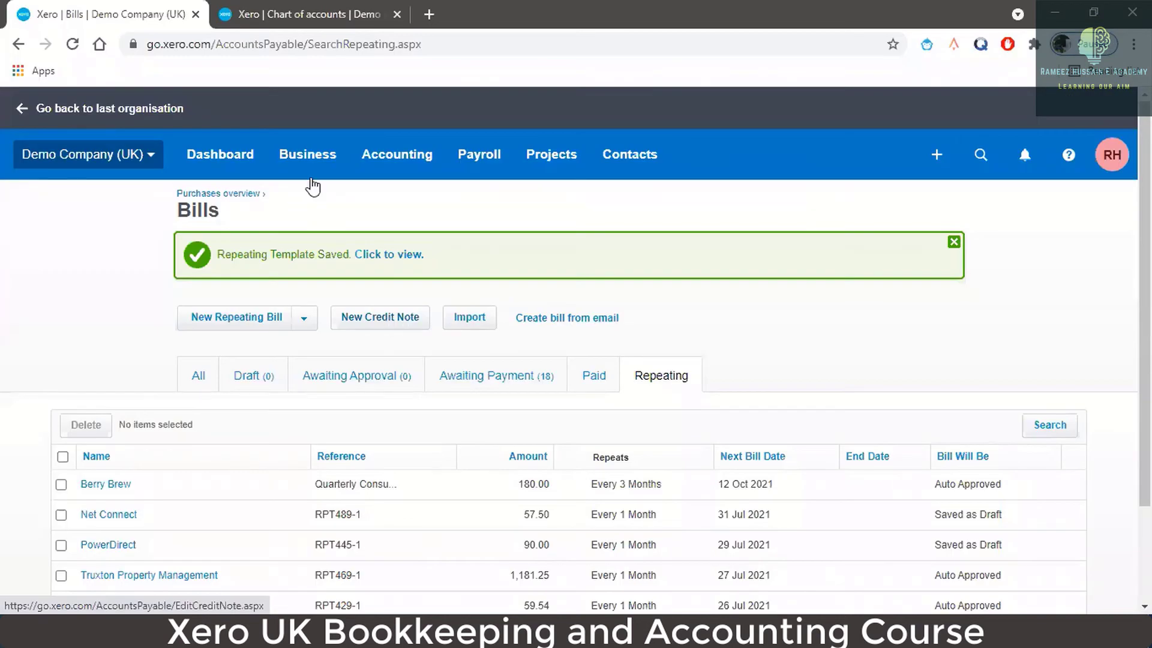
# - Go to the dashboard and close the Chart of accounts tab
pyautogui.click(237, 170)
pyautogui.click(332, 20)
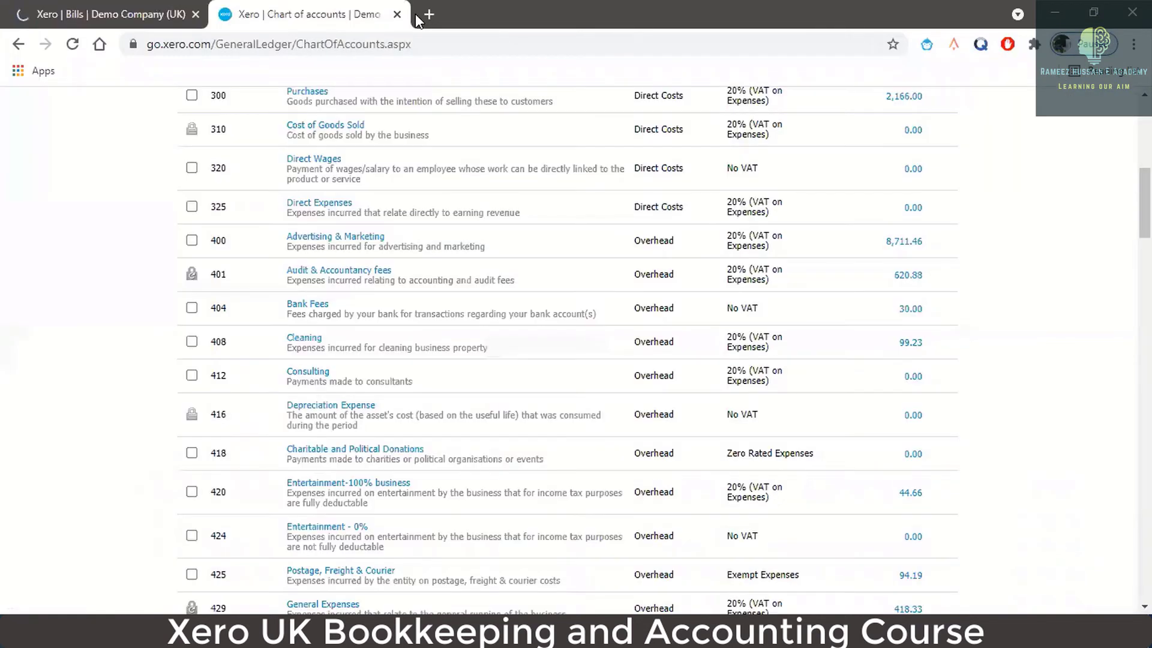
pyautogui.click(397, 14)
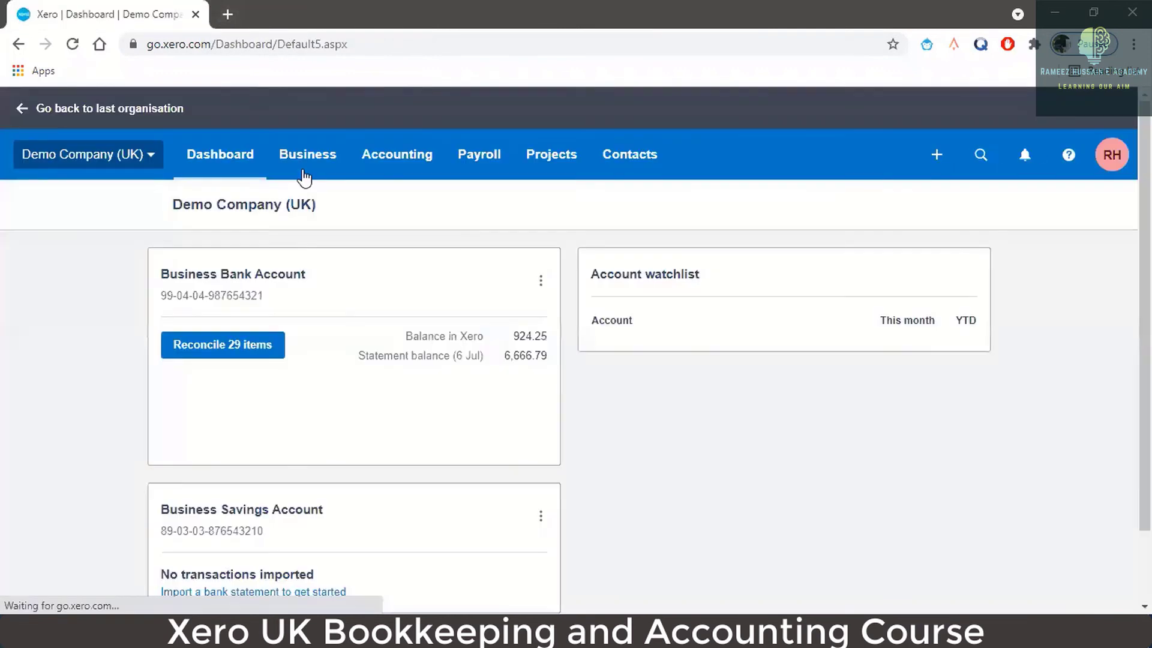
# - Start a blank new supplier credit note from the Bills to pay list
pyautogui.click(321, 160)
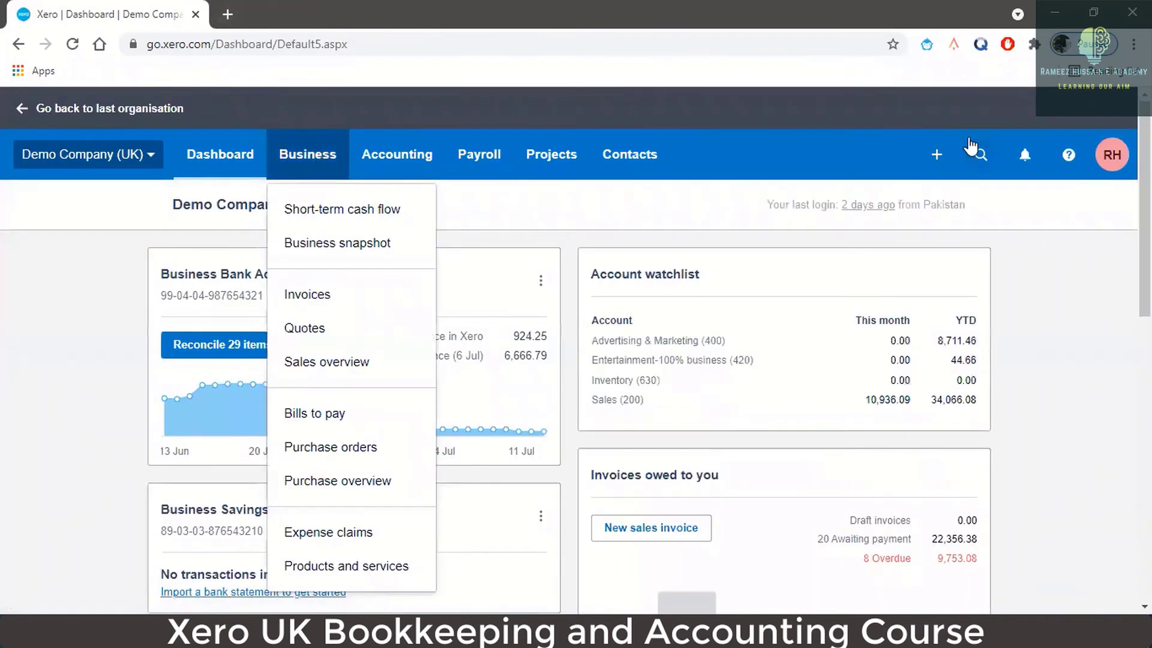
pyautogui.click(936, 156)
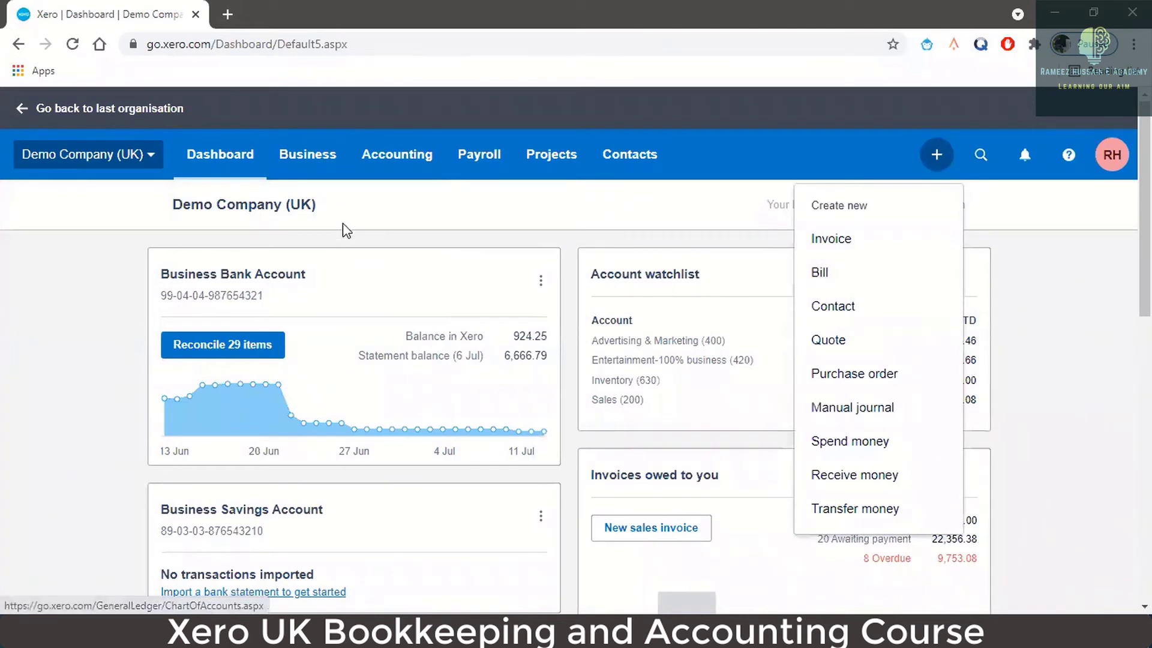
pyautogui.click(323, 168)
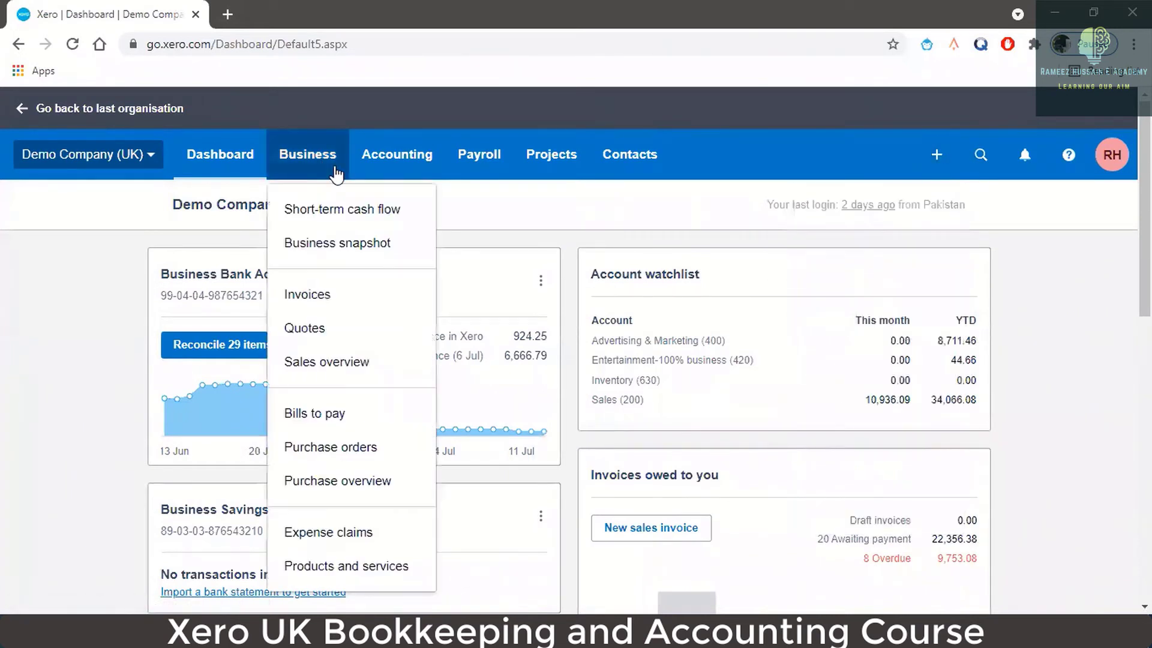
pyautogui.click(335, 411)
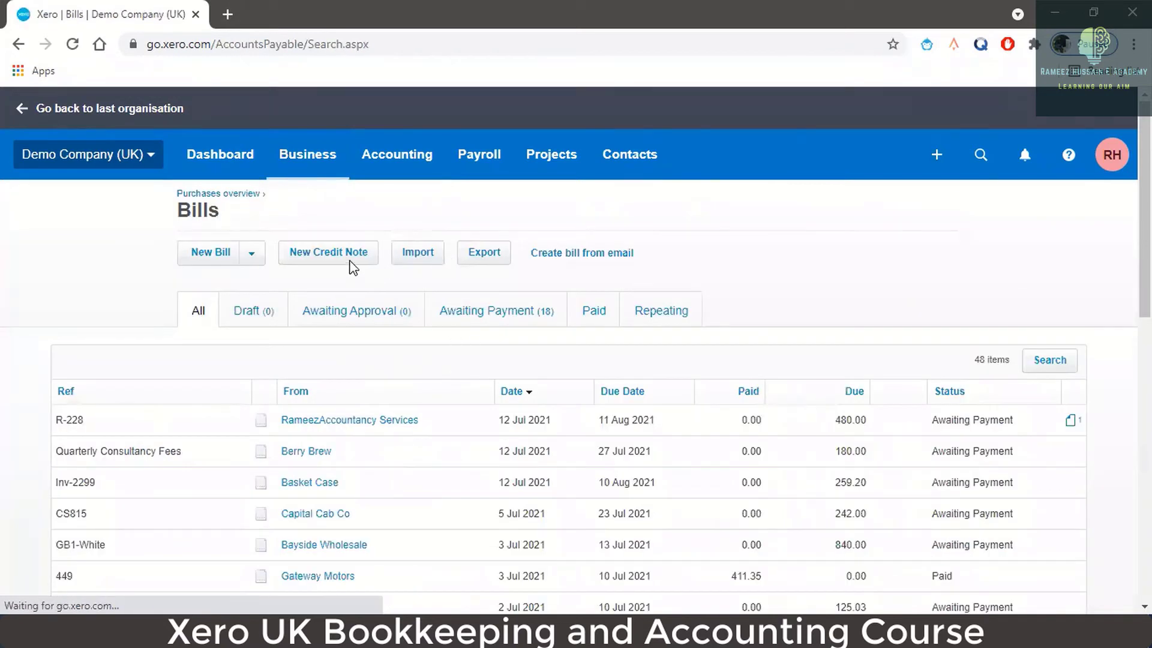
pyautogui.click(353, 270)
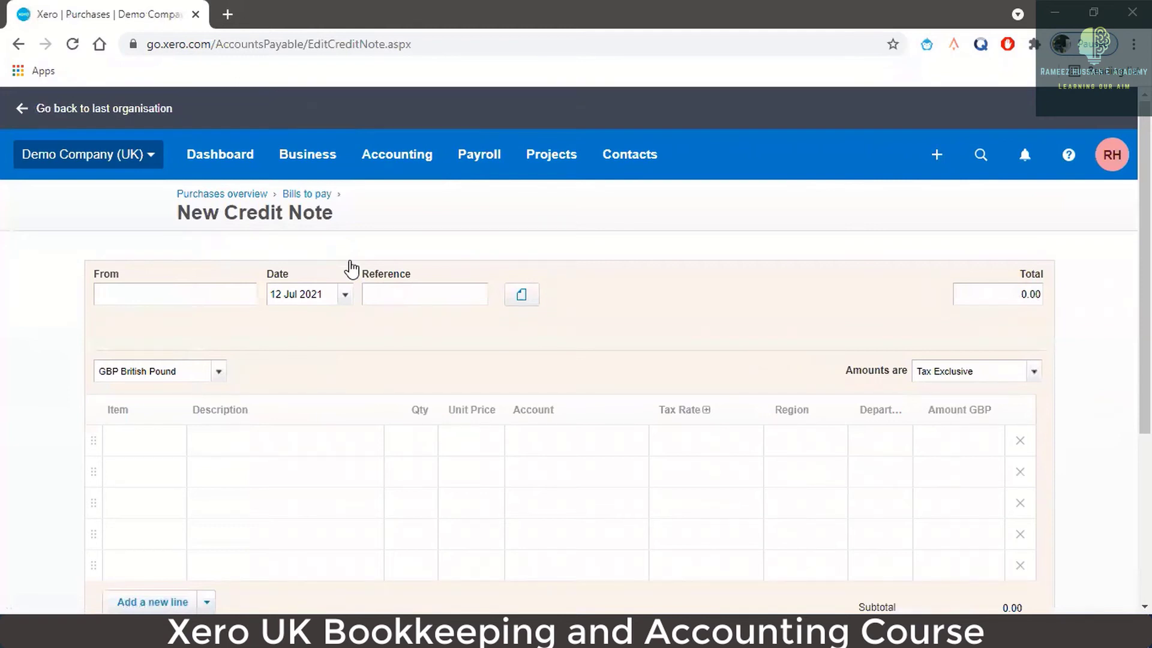
pyautogui.click(209, 631)
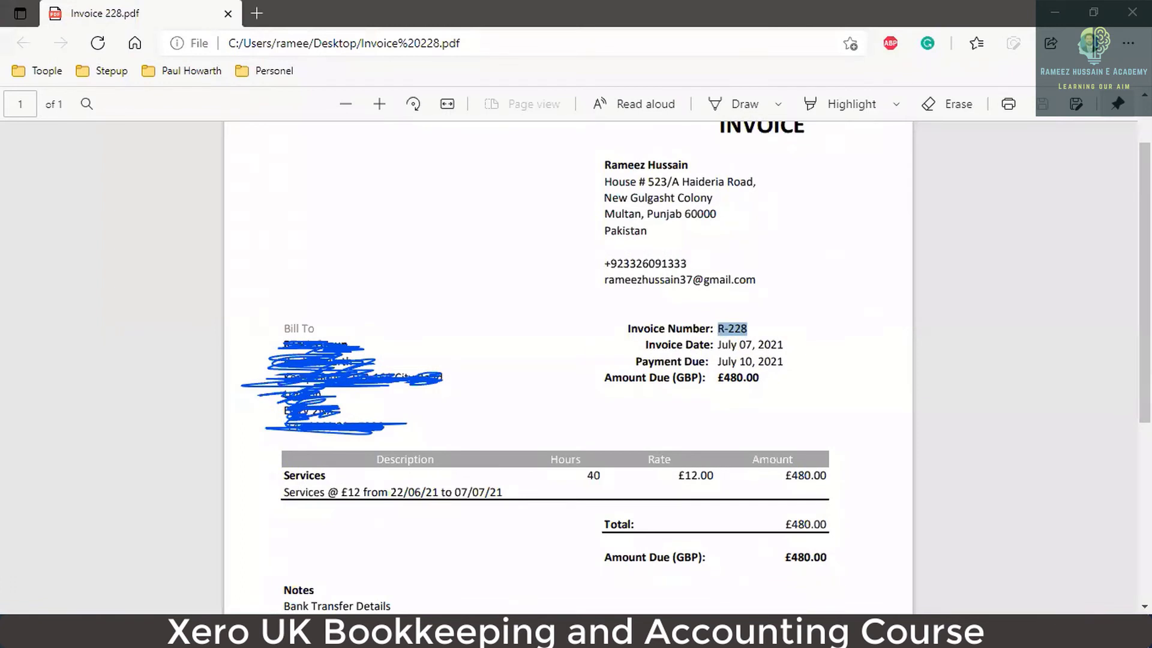
pyautogui.click(210, 631)
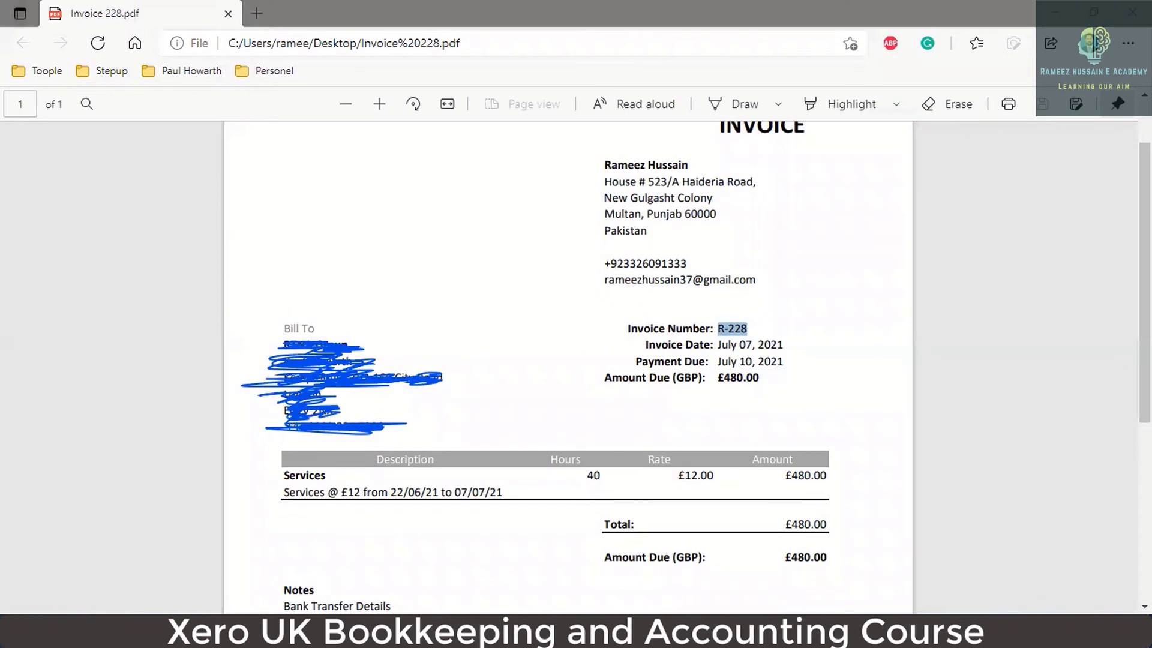
pyautogui.click(210, 631)
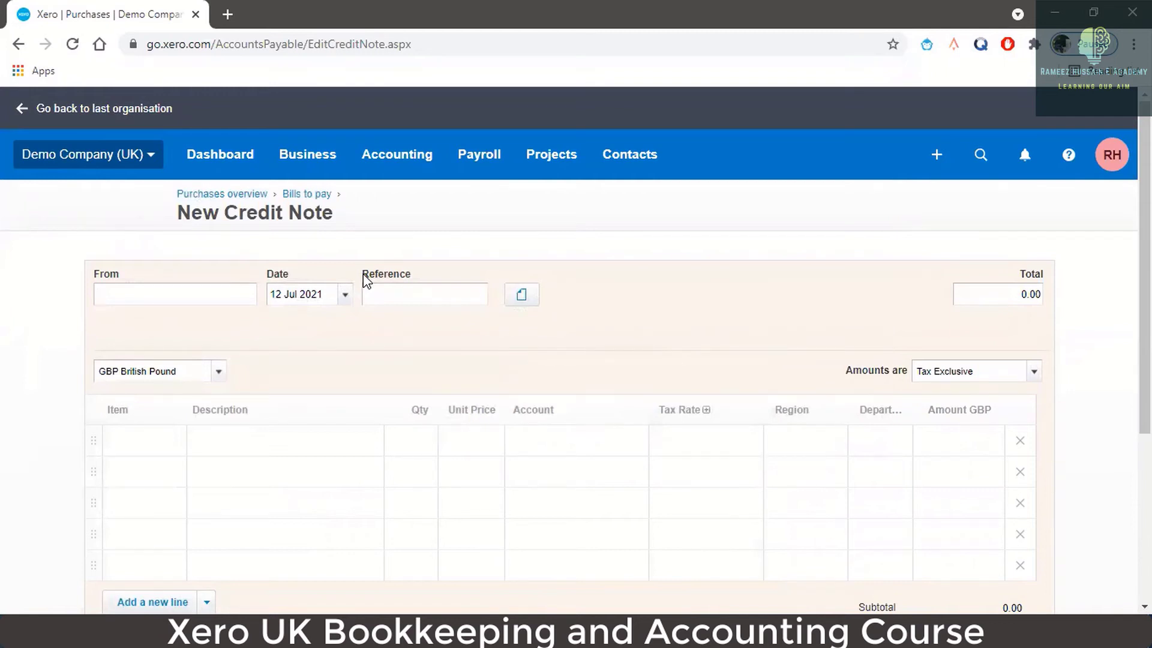
# - Choose the accountancy services supplier as contact and set the reference to CN-302
pyautogui.write('rameeza')
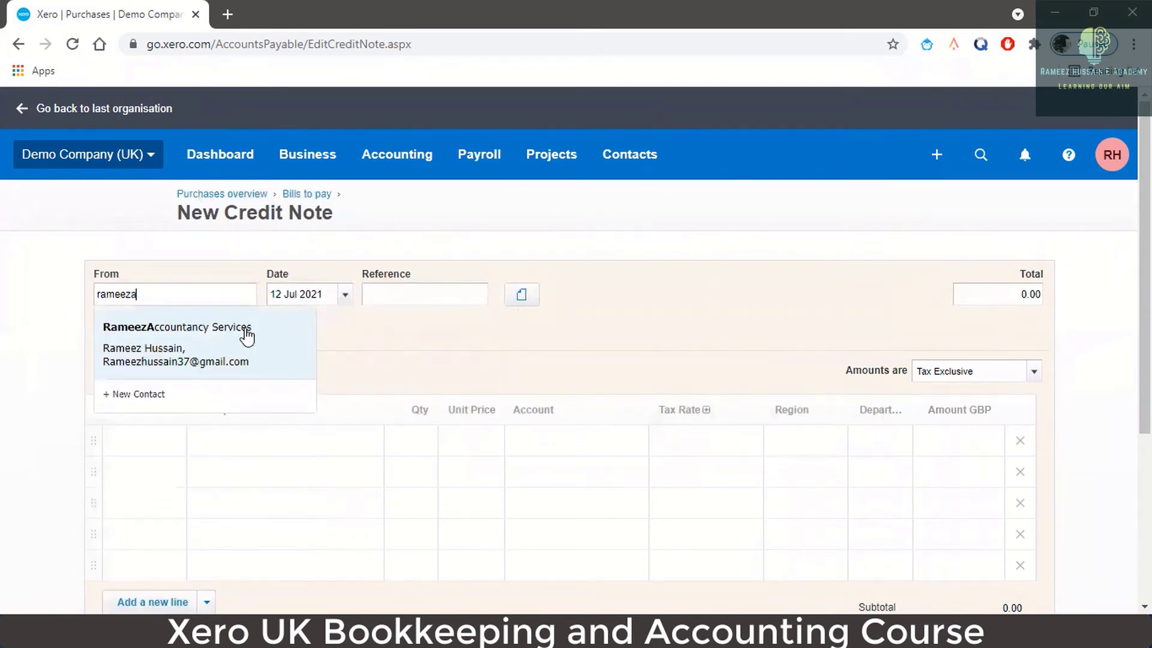
pyautogui.click(246, 337)
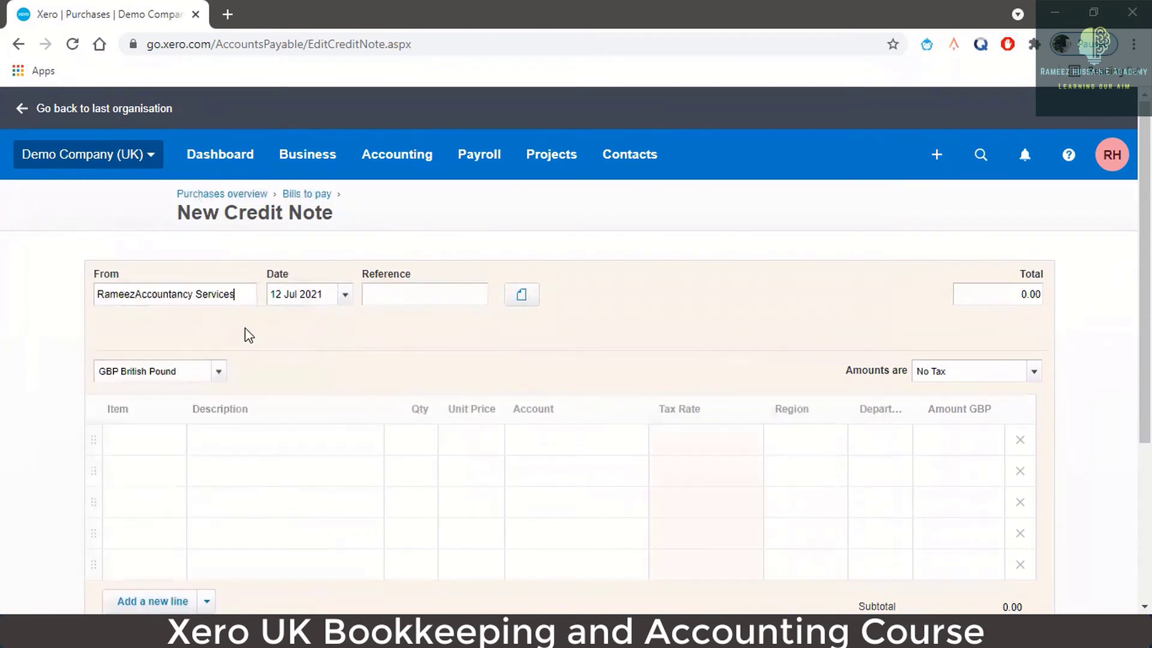
pyautogui.click(405, 292)
pyautogui.write('CN-302')
# - Add an 'OverCharge Bookkeeping Services' line, Qty 1 at 100.00, coded to Audit & Accountancy fees
pyautogui.click(257, 441)
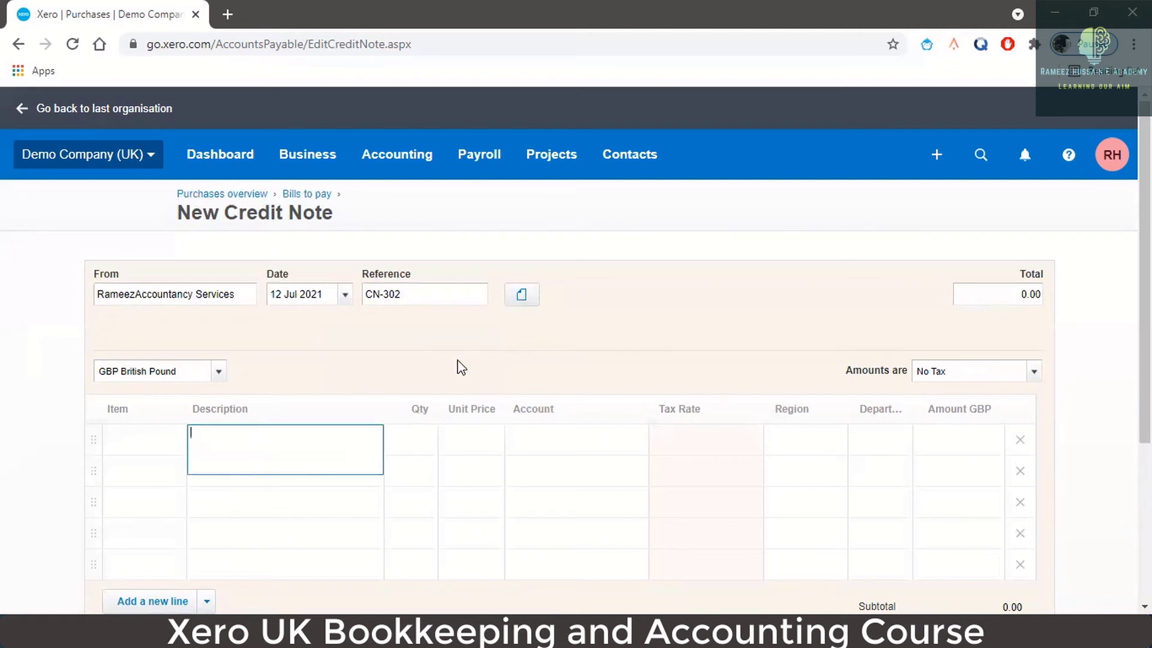
pyautogui.write('OverCharge Bookkeepin')
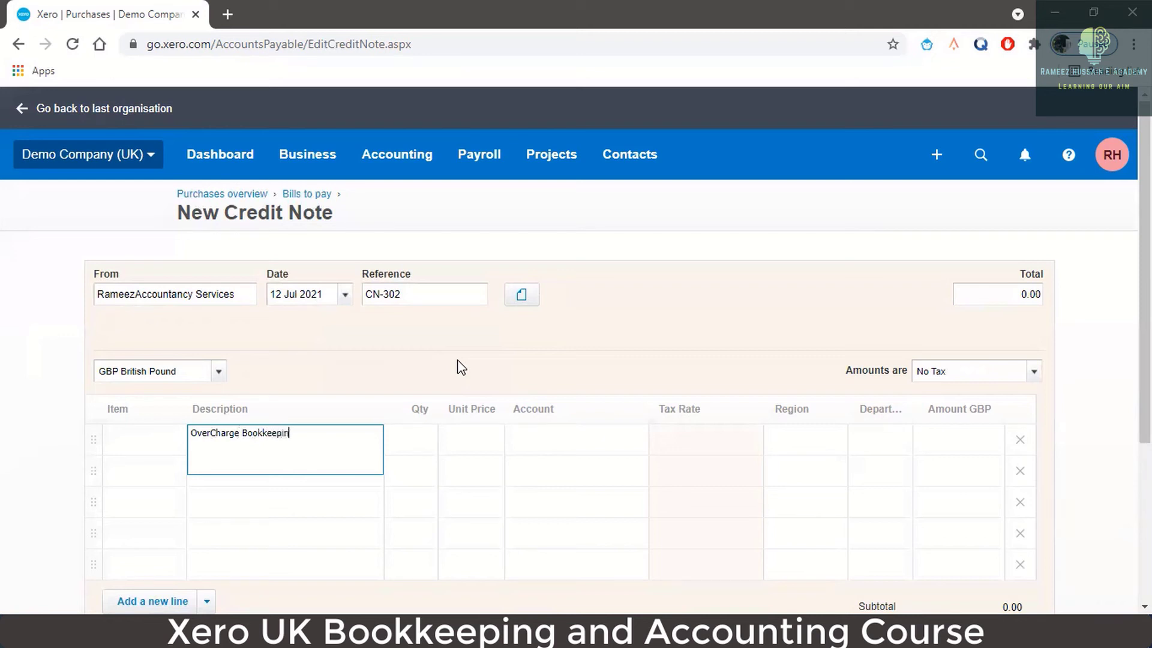
pyautogui.write('g Services')
pyautogui.press('Tab')
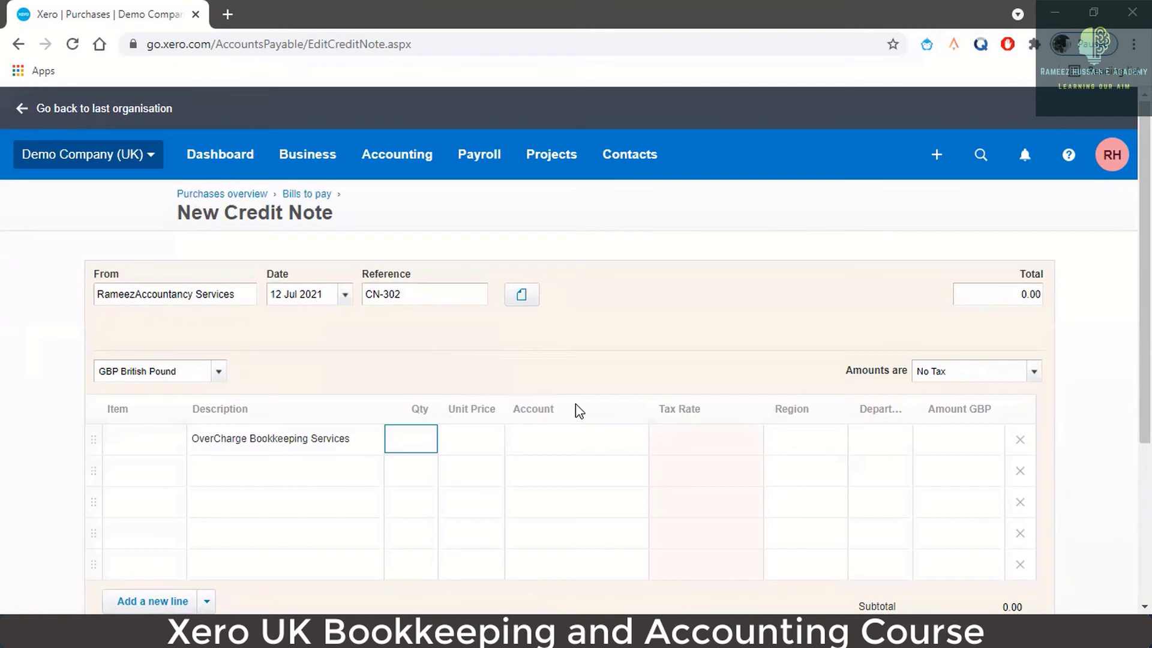
pyautogui.press('Tab')
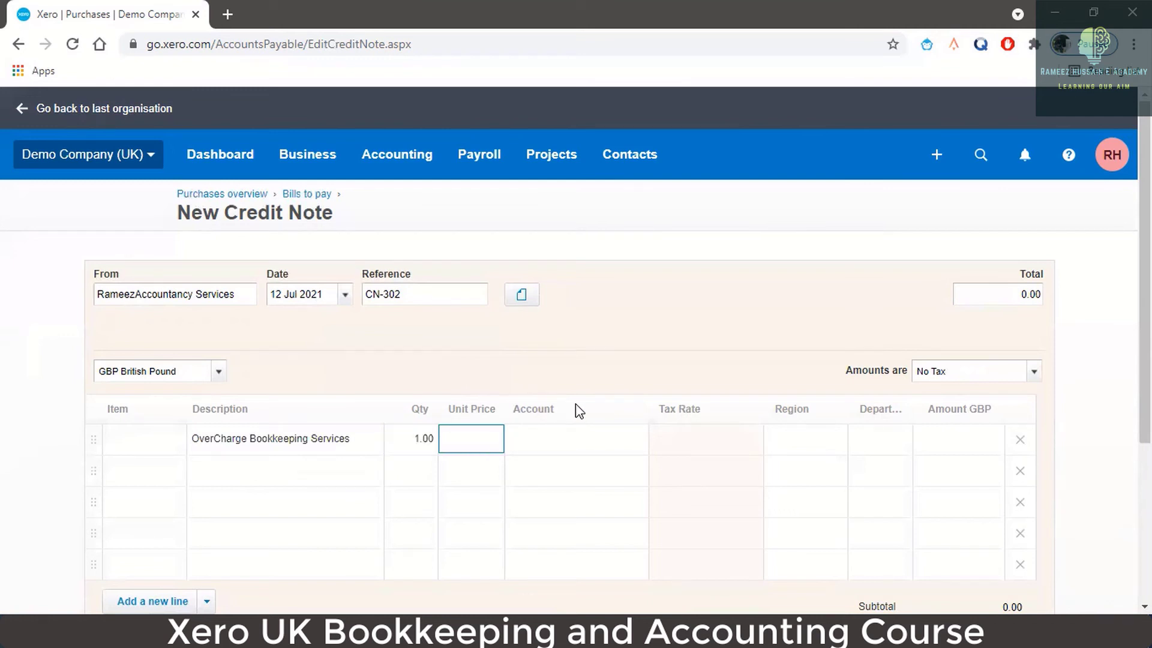
pyautogui.write('100')
pyautogui.press('Tab')
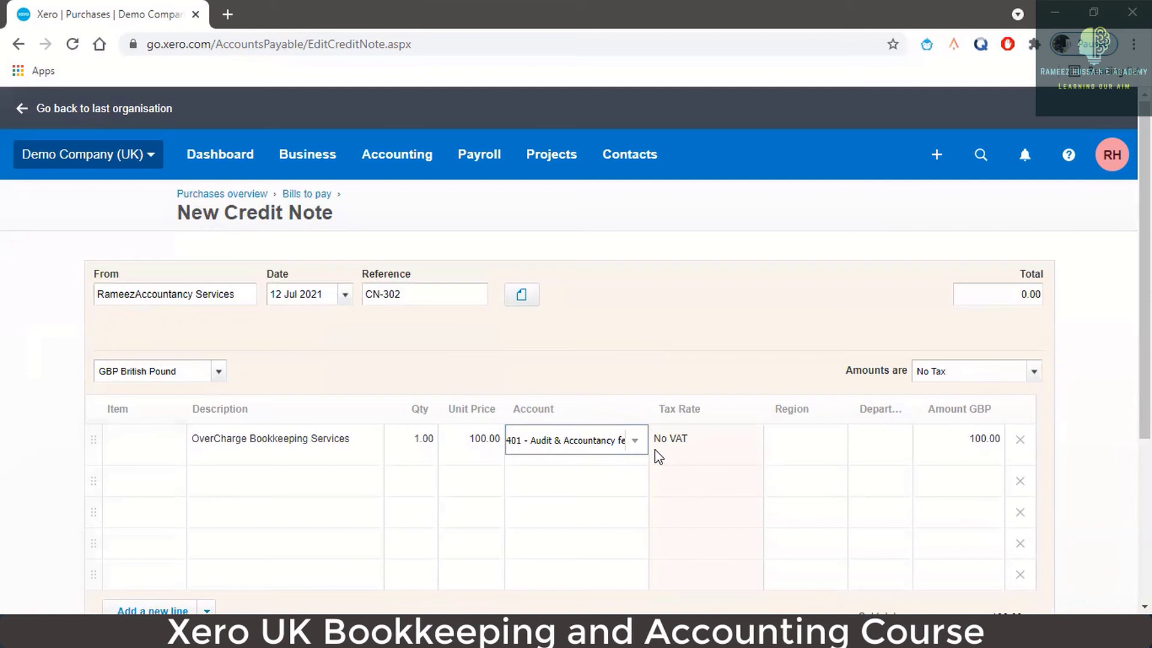
pyautogui.scroll(-3, 810, 413)
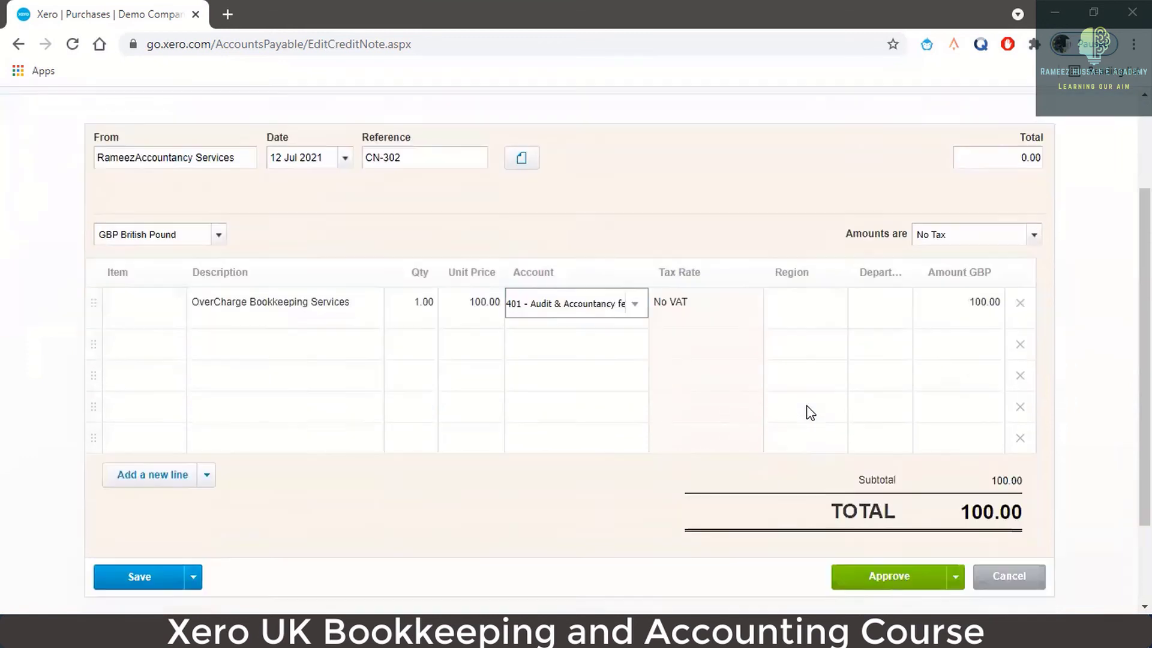
pyautogui.scroll(3, 815, 328)
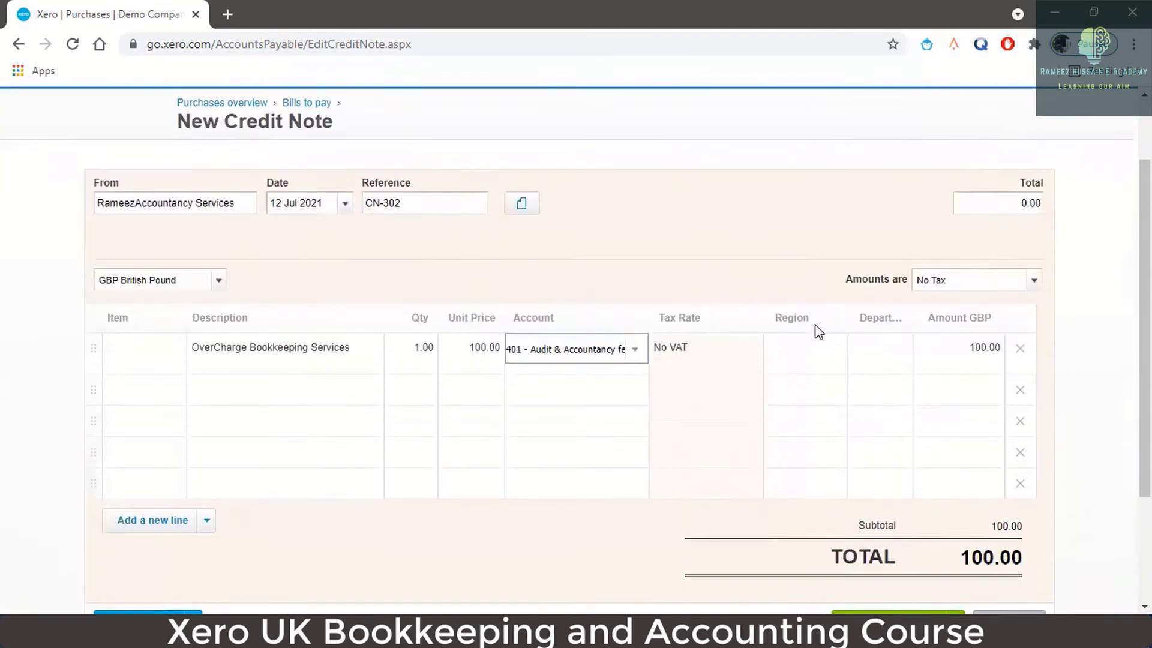
pyautogui.scroll(-3, 819, 332)
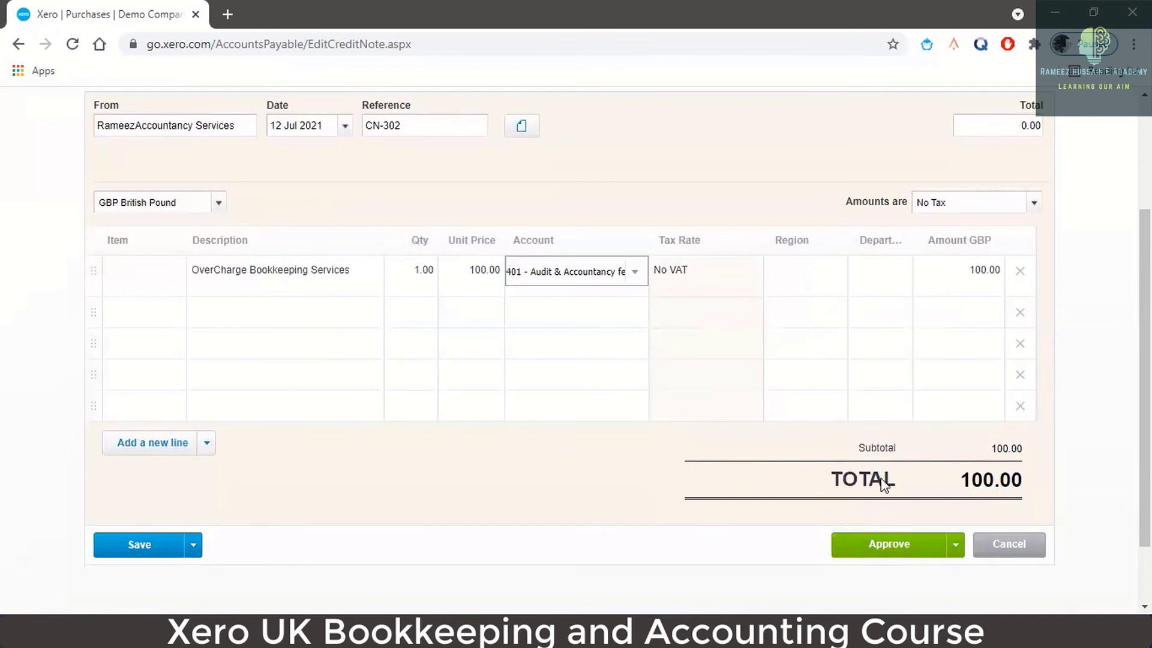
pyautogui.click(906, 548)
# - Approve CN-302 and enter 100 as the amount to credit against bill R-228
pyautogui.click(906, 549)
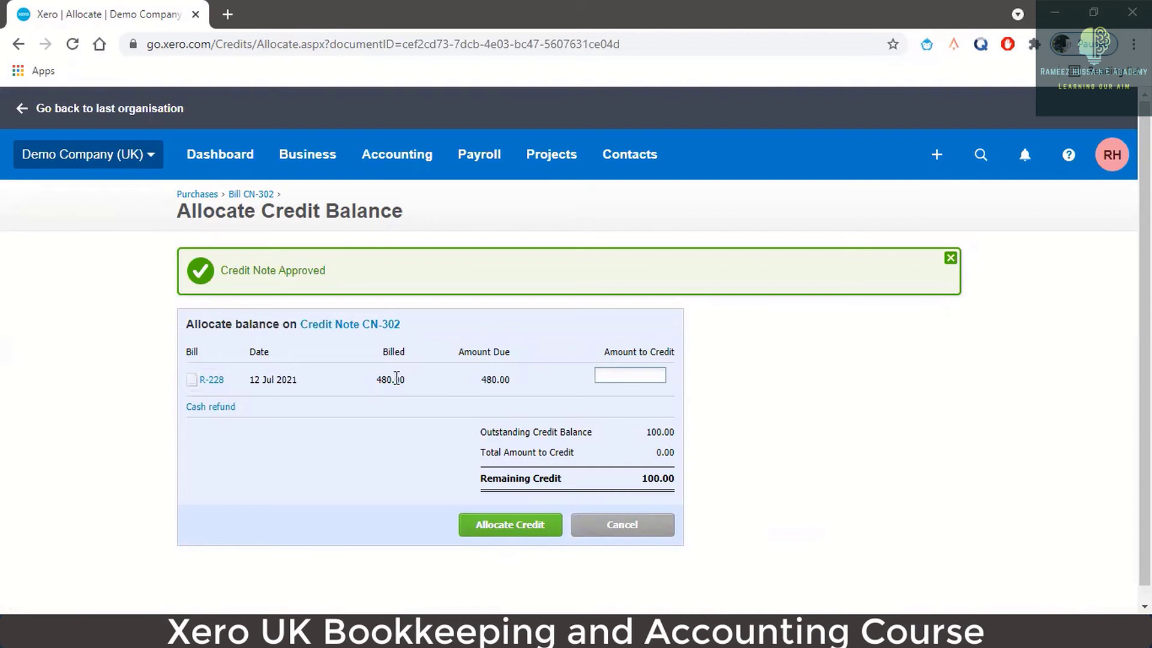
pyautogui.click(632, 377)
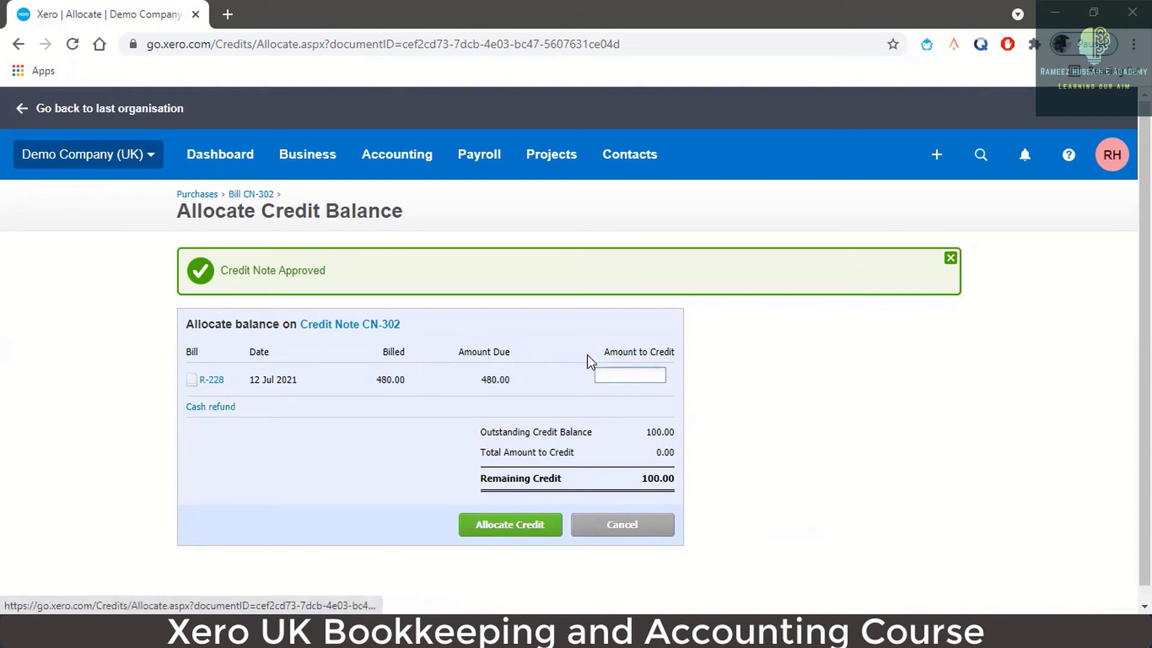
pyautogui.write('100')
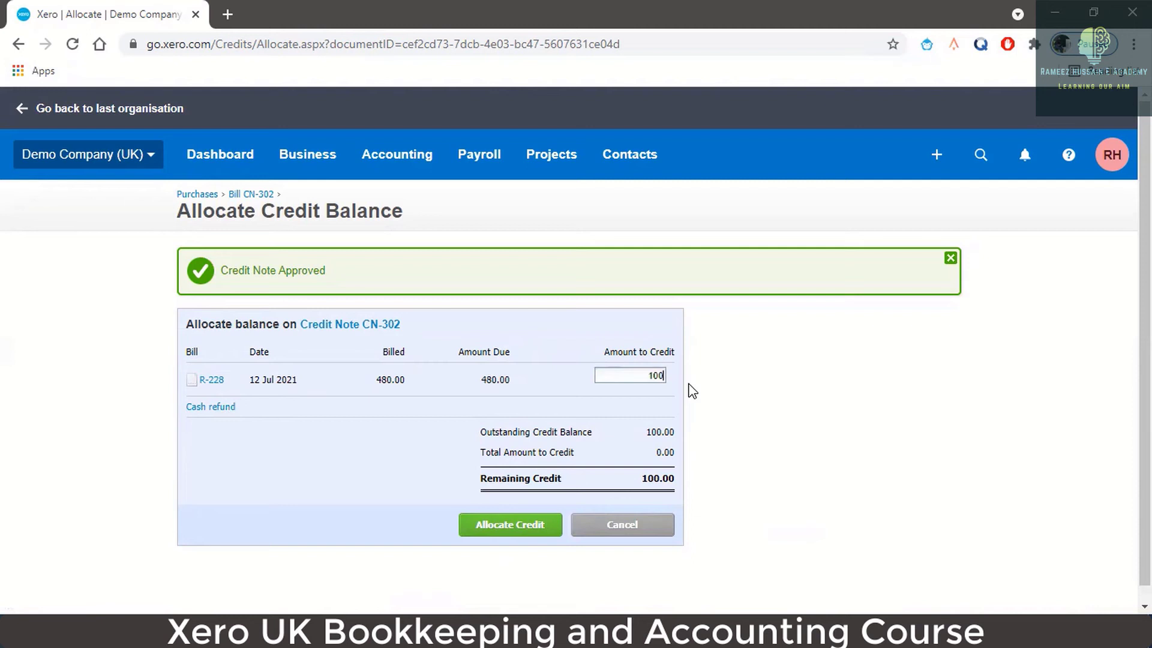
pyautogui.click(502, 526)
# - Allocate the 100.00 credit to bill R-228 and check Remaining Credit shows 0.00
pyautogui.click(502, 526)
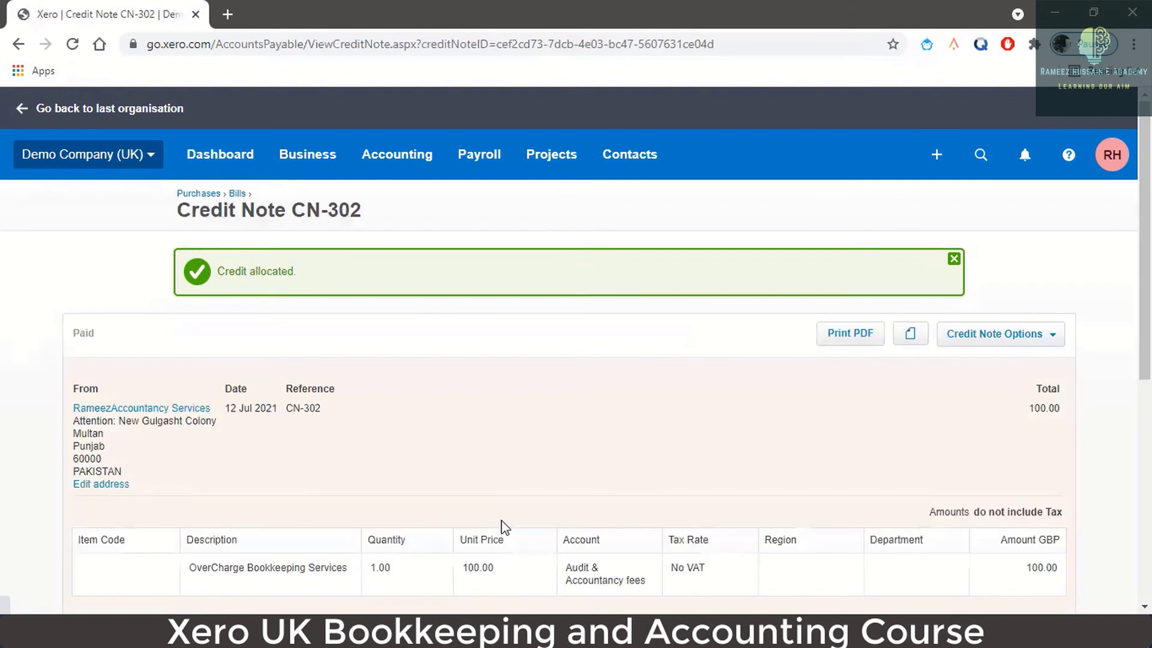
pyautogui.scroll(-4, 825, 413)
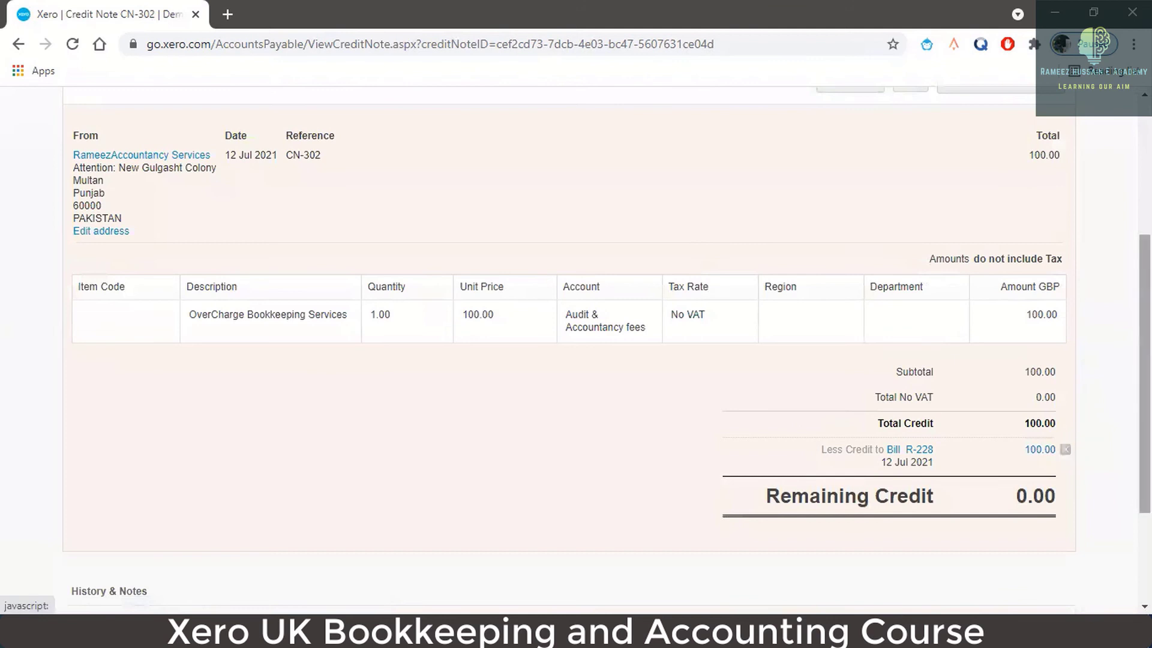
# - Open bill R-228 from the credit note and review its reduced Amount Due
pyautogui.click(909, 455)
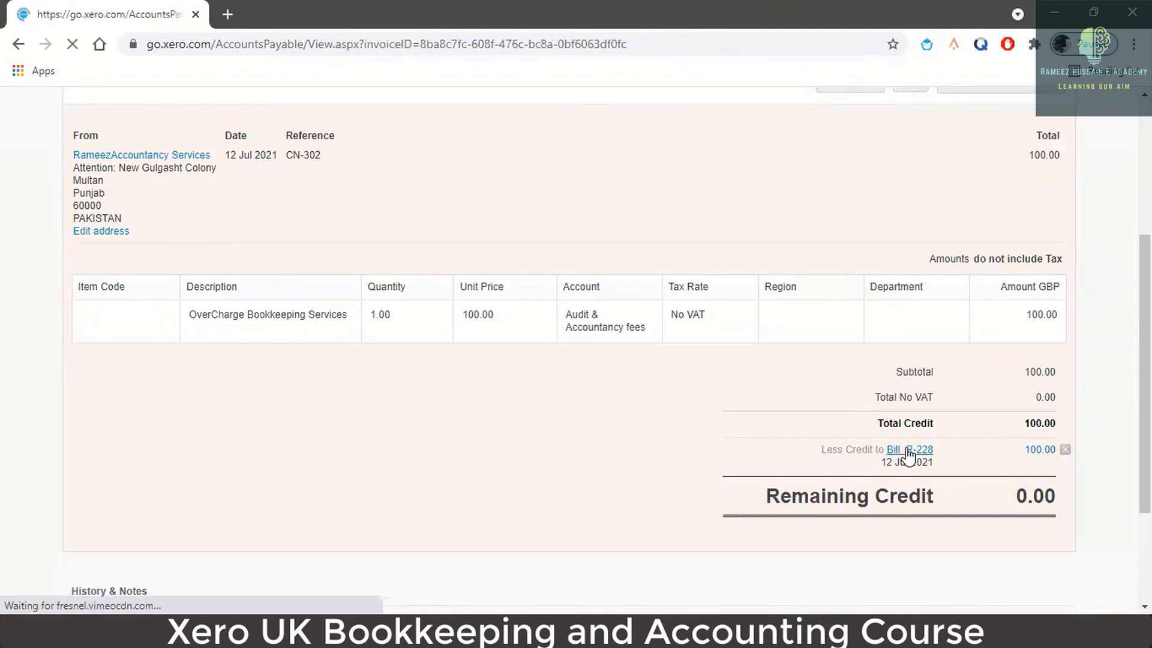
pyautogui.scroll(5, 950, 299)
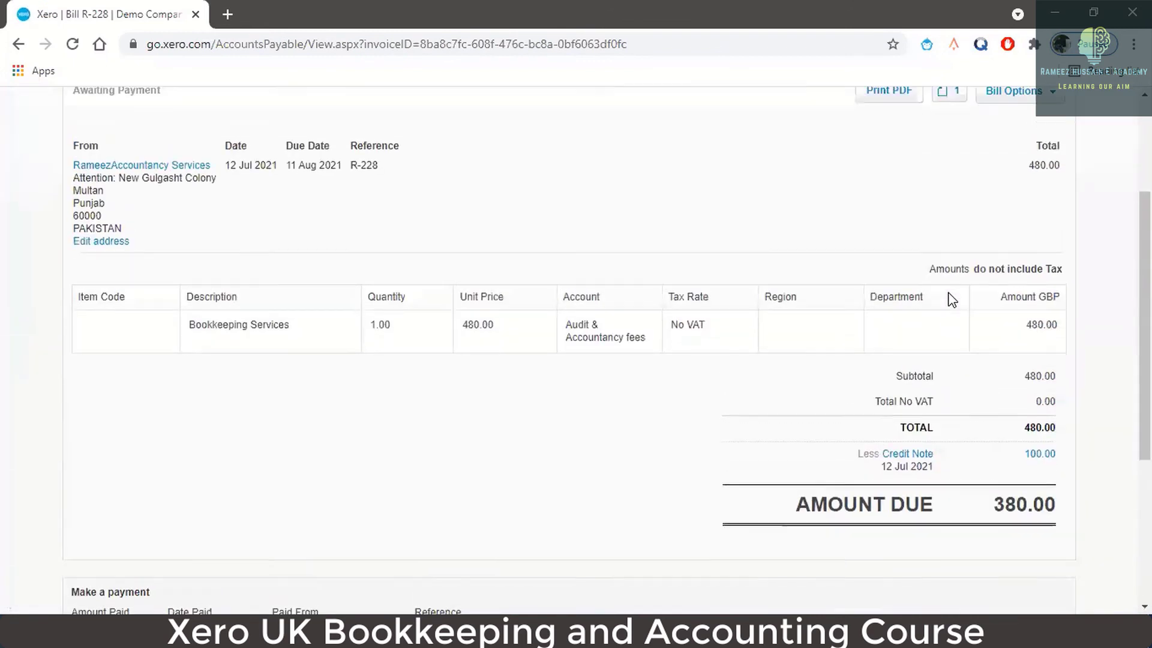
pyautogui.scroll(-1, 940, 429)
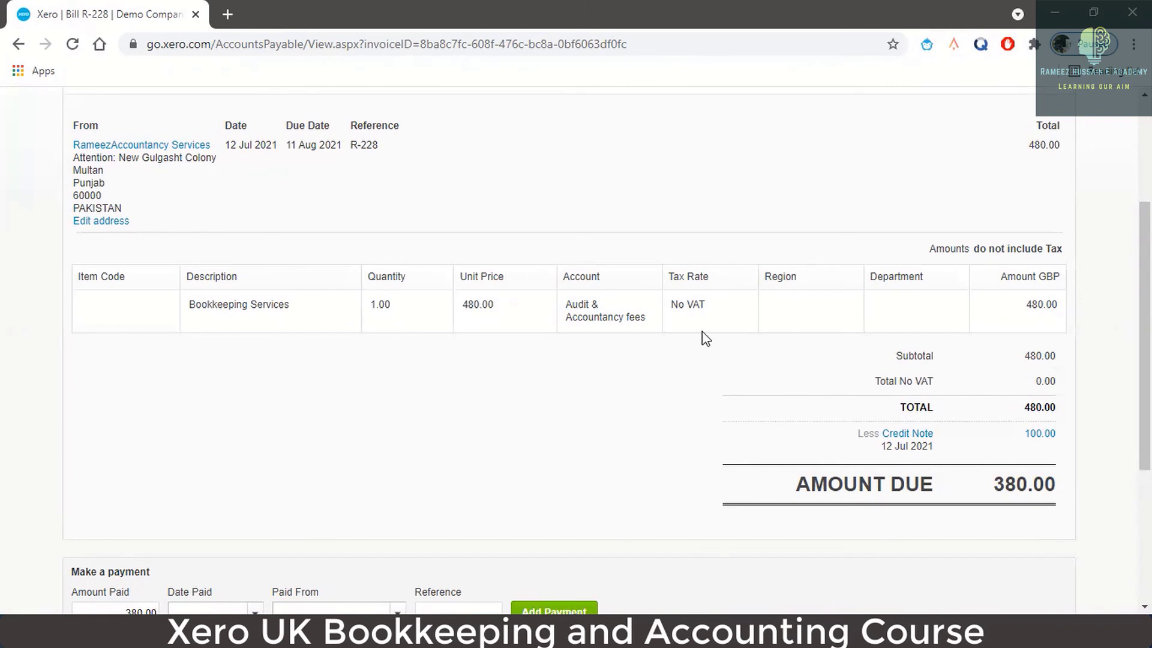
pyautogui.scroll(2, 548, 394)
pyautogui.scroll(2, 547, 394)
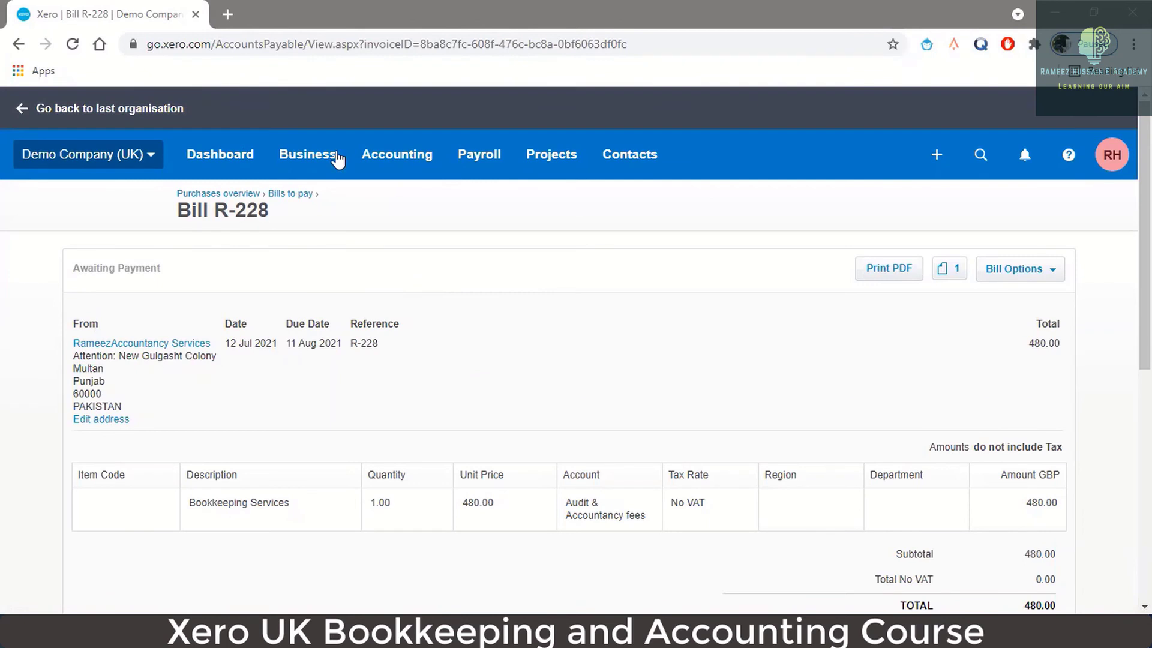
# - Start a new supplier credit note from Business > Bills to pay
pyautogui.click(307, 154)
pyautogui.click(337, 413)
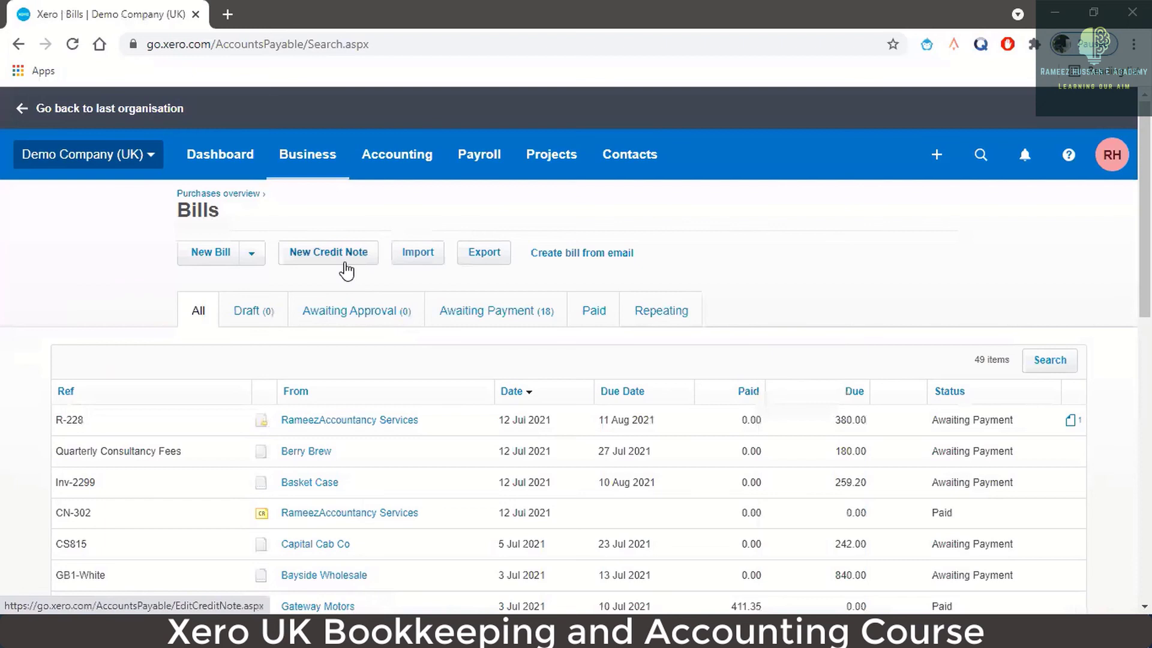
pyautogui.click(347, 264)
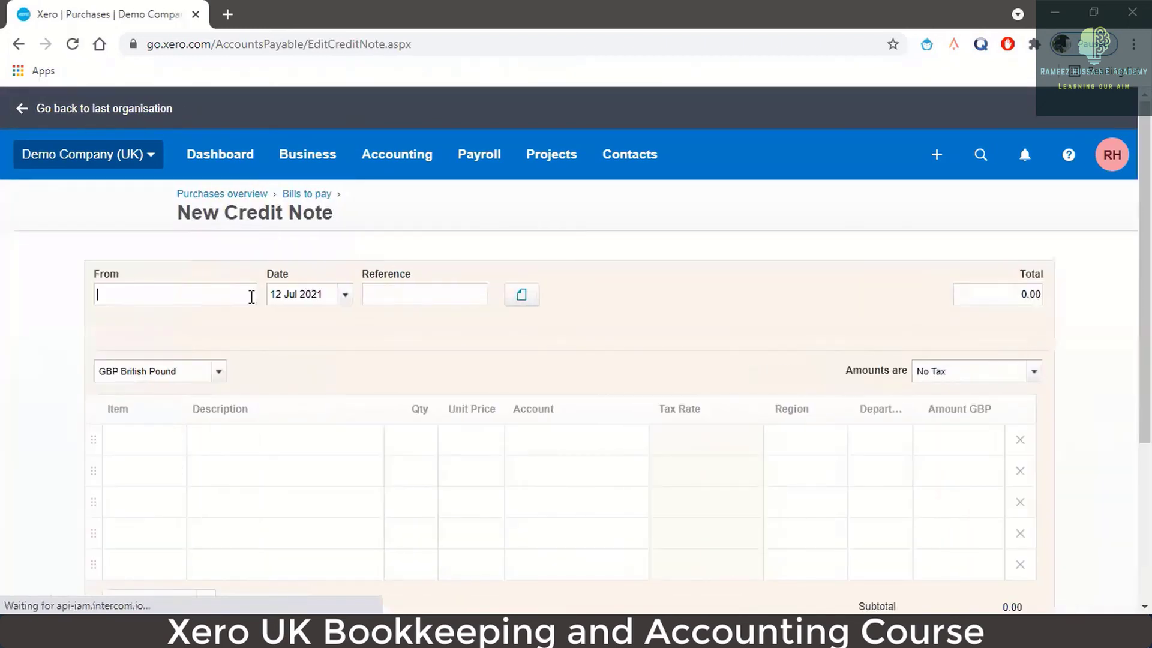
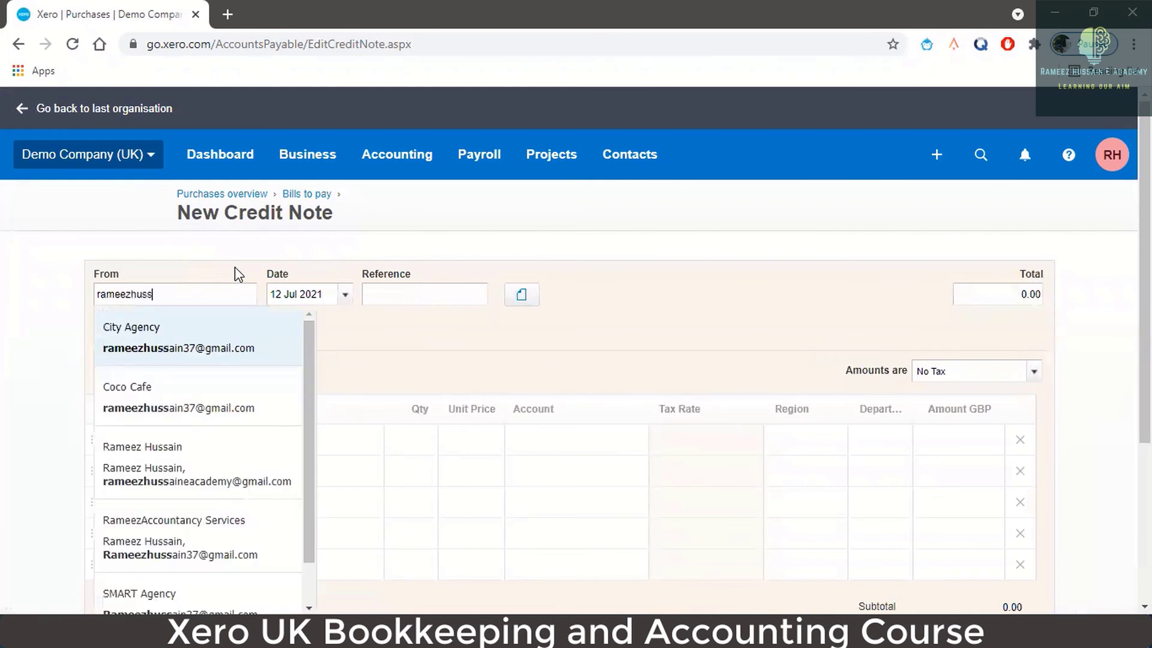
# - Choose the accountancy supplier as contact and set the reference to CN-404
pyautogui.click(180, 537)
pyautogui.click(404, 291)
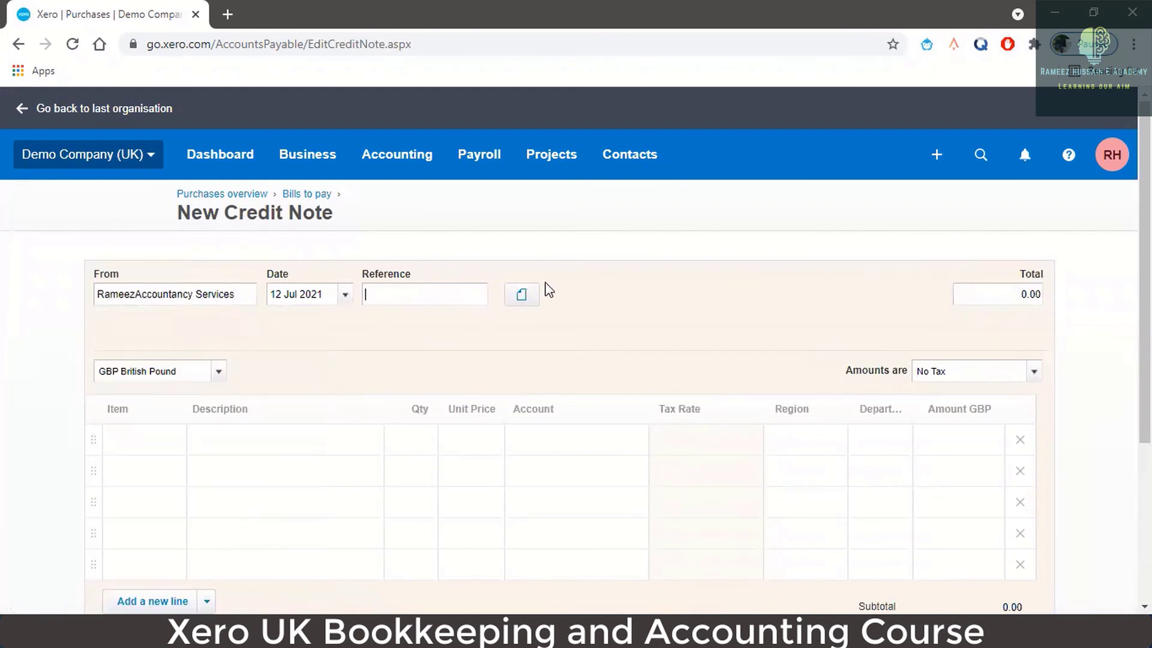
pyautogui.write('CN-404')
# - Add an 'Over Charged Services' line with quantity 1 at 50.00 unit price
pyautogui.click(240, 453)
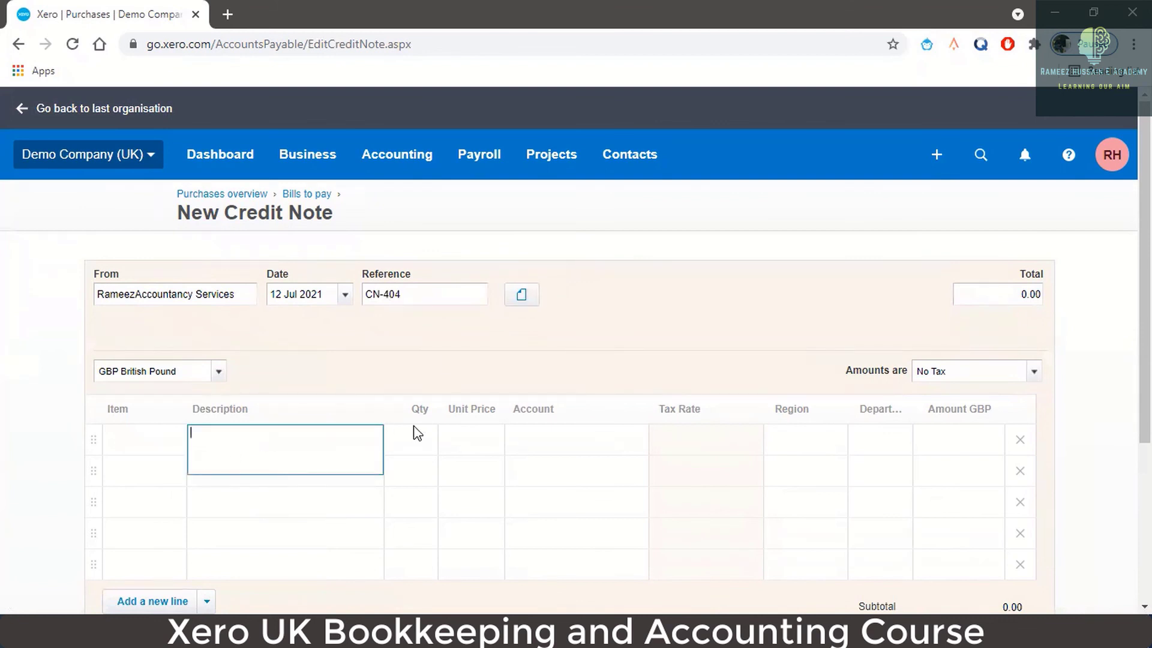
pyautogui.write('Over Charged Services')
pyautogui.click(417, 430)
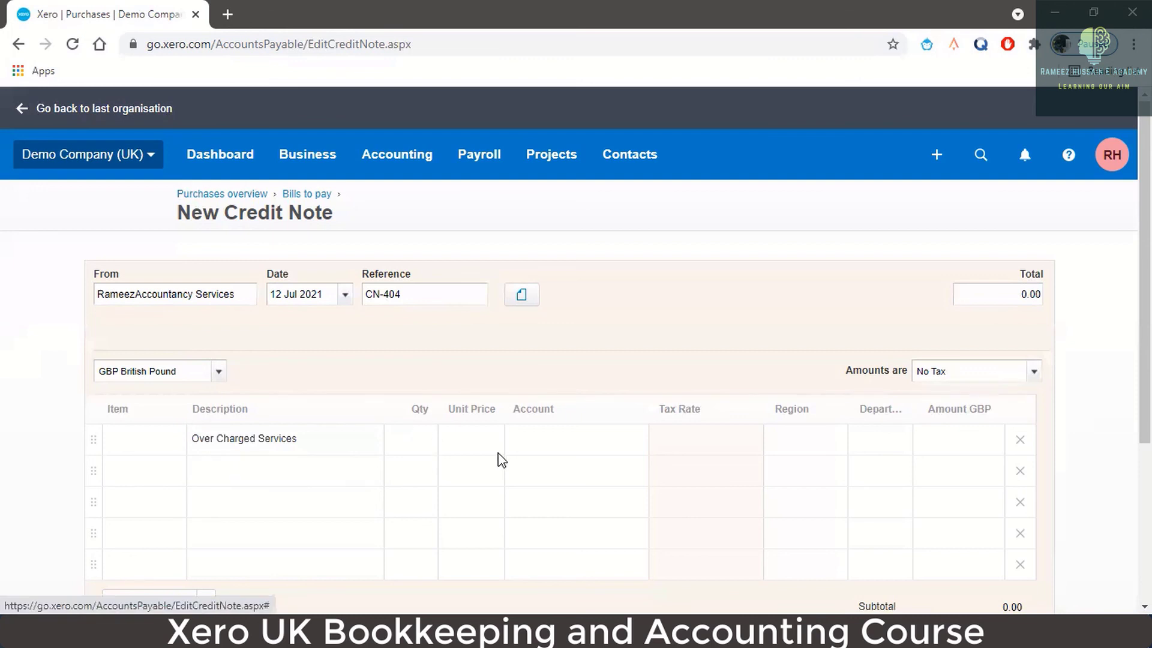
pyautogui.write('1')
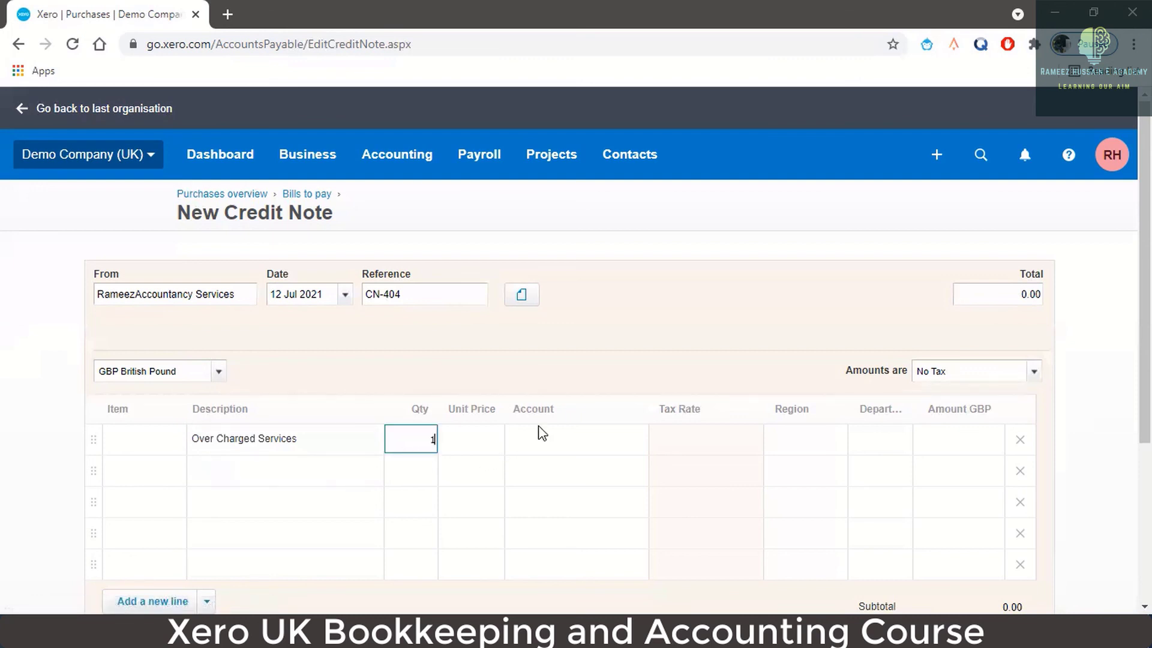
pyautogui.press('Tab')
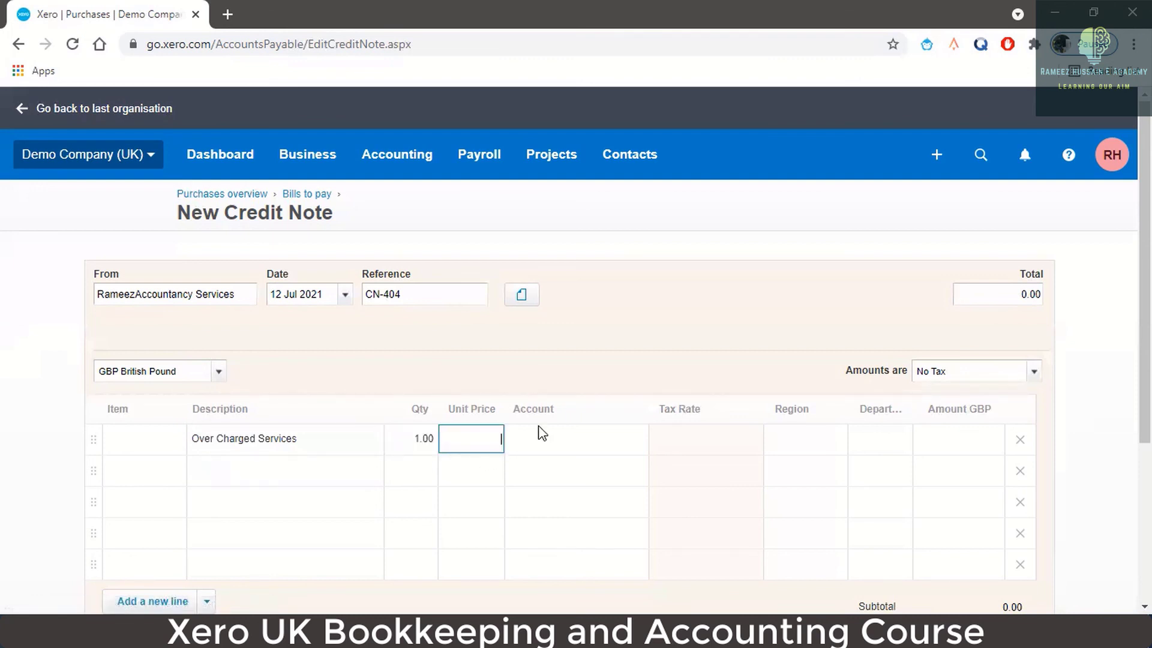
pyautogui.write('50')
pyautogui.press('Tab')
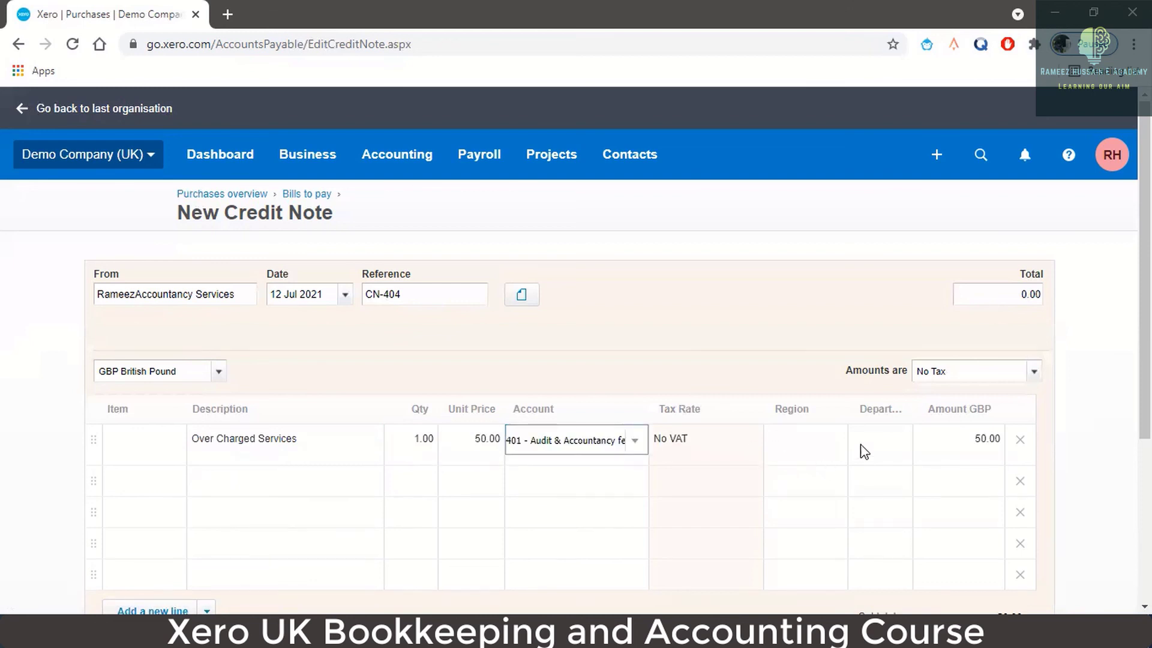
pyautogui.scroll(-1, 978, 410)
pyautogui.scroll(-2, 979, 410)
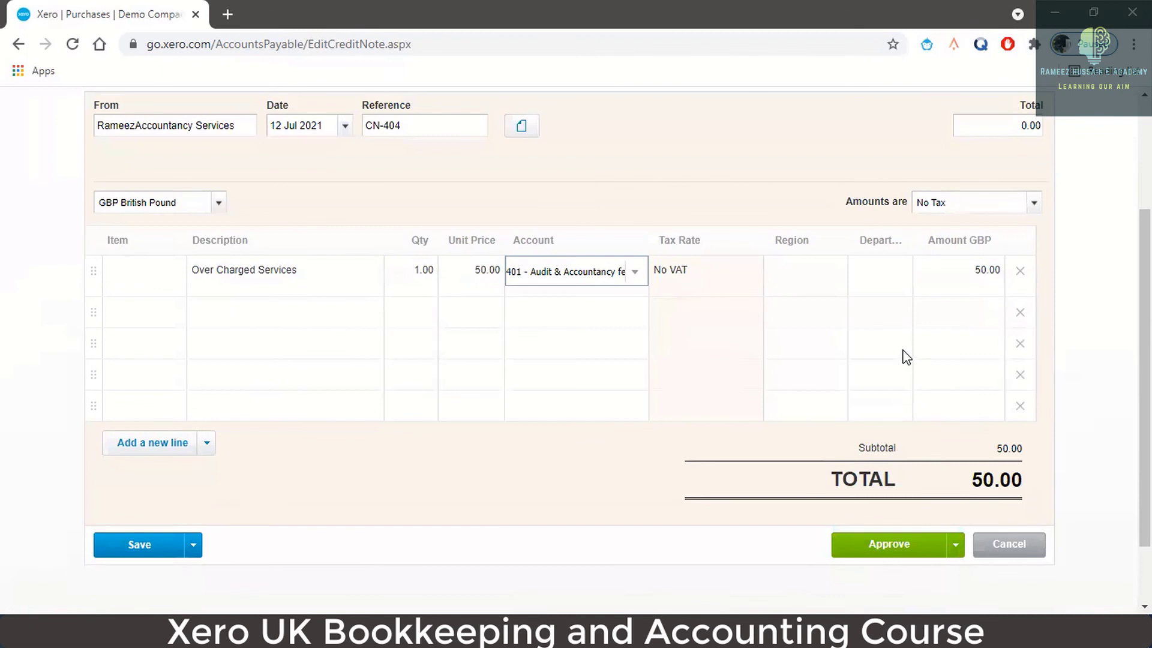
# - Approve CN-404 and start a cash refund dated 12 Jul 2021
pyautogui.click(877, 547)
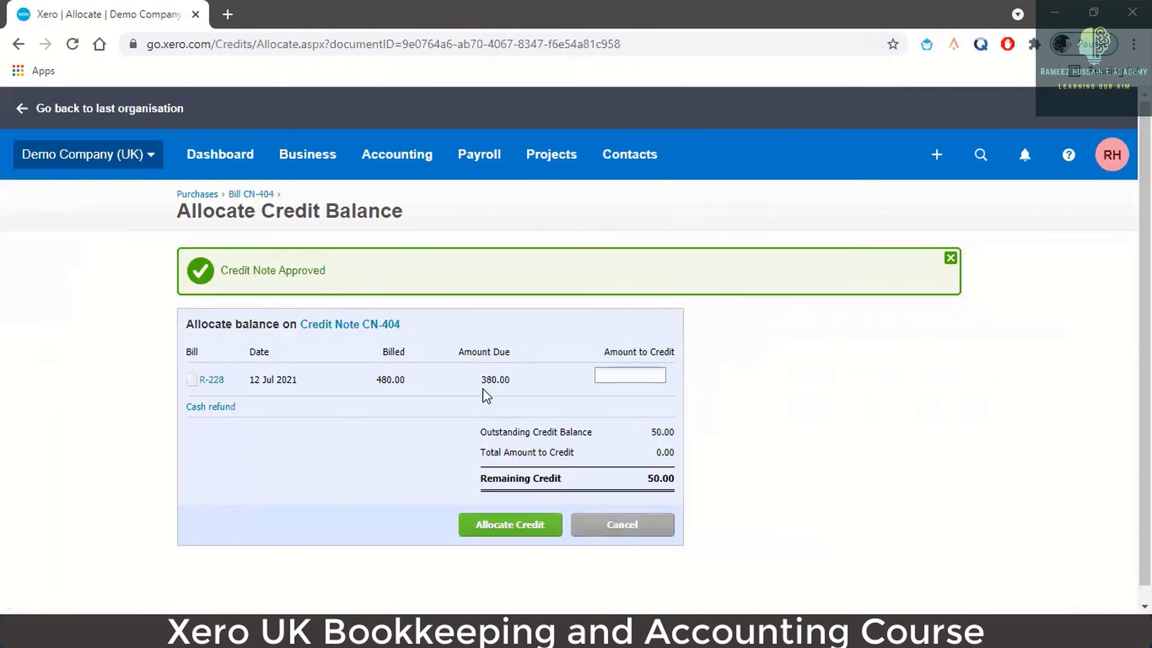
pyautogui.click(223, 407)
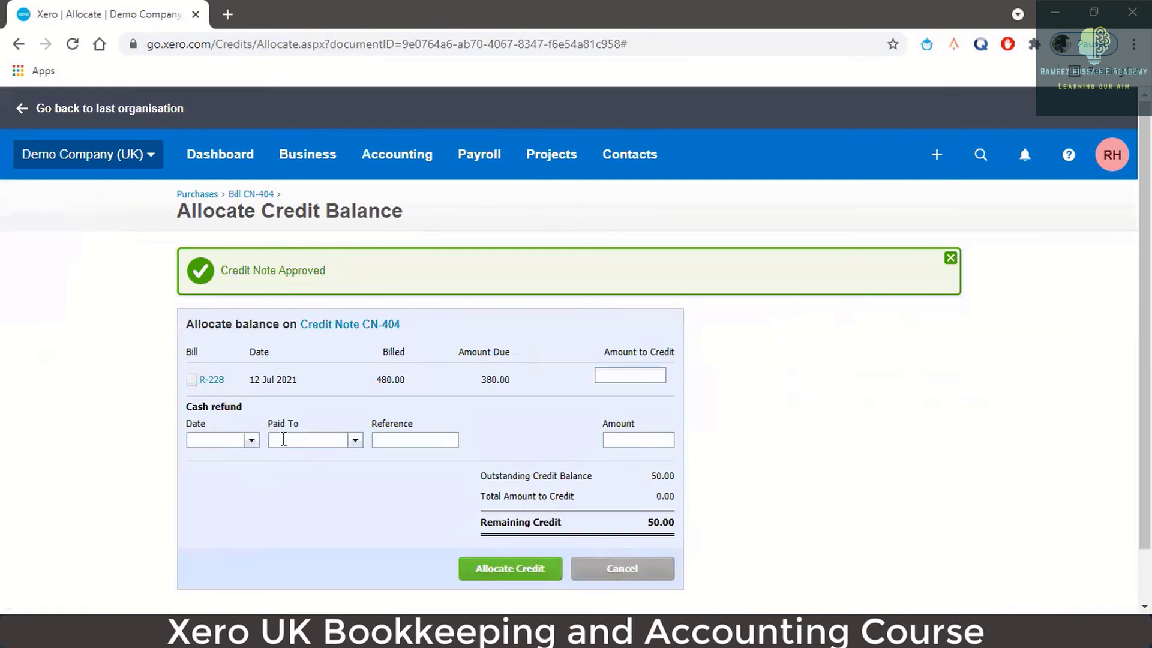
pyautogui.click(250, 442)
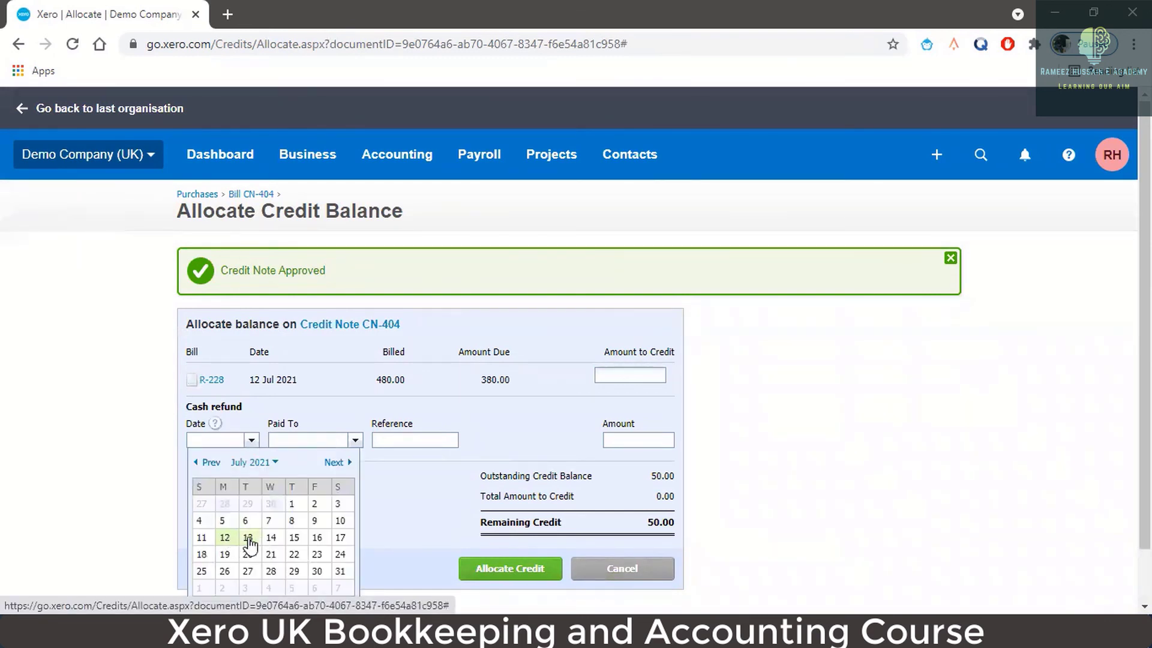
pyautogui.click(225, 538)
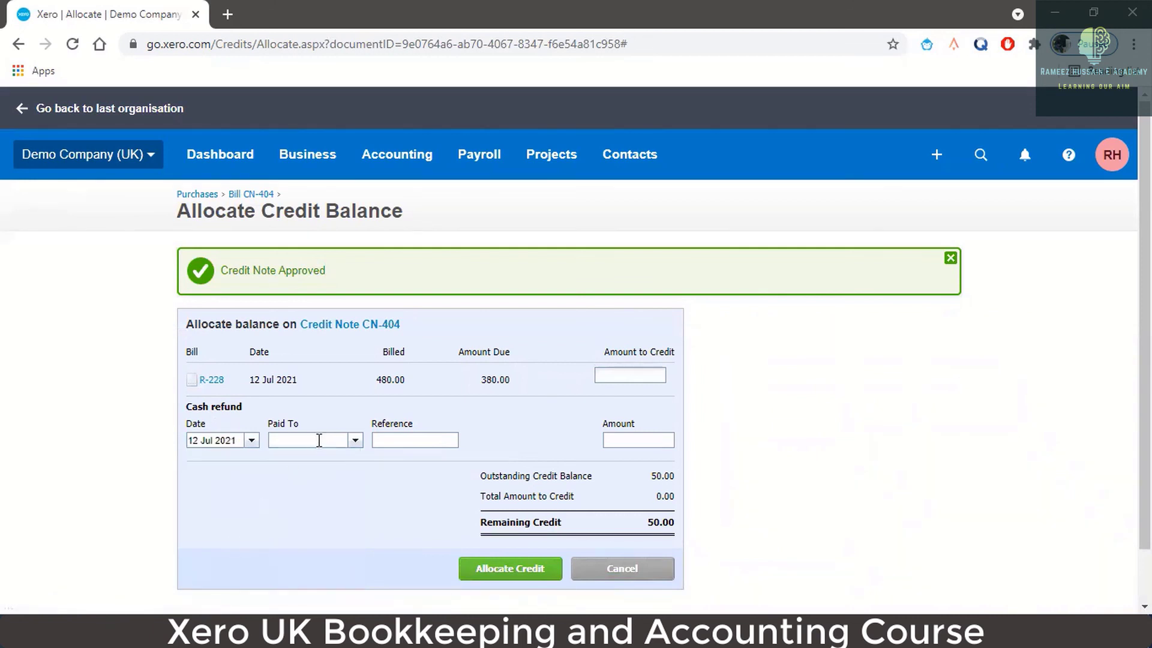
# - Record a 50.00 refund to 090 Business Bank Account with reference CN-404
pyautogui.click(355, 442)
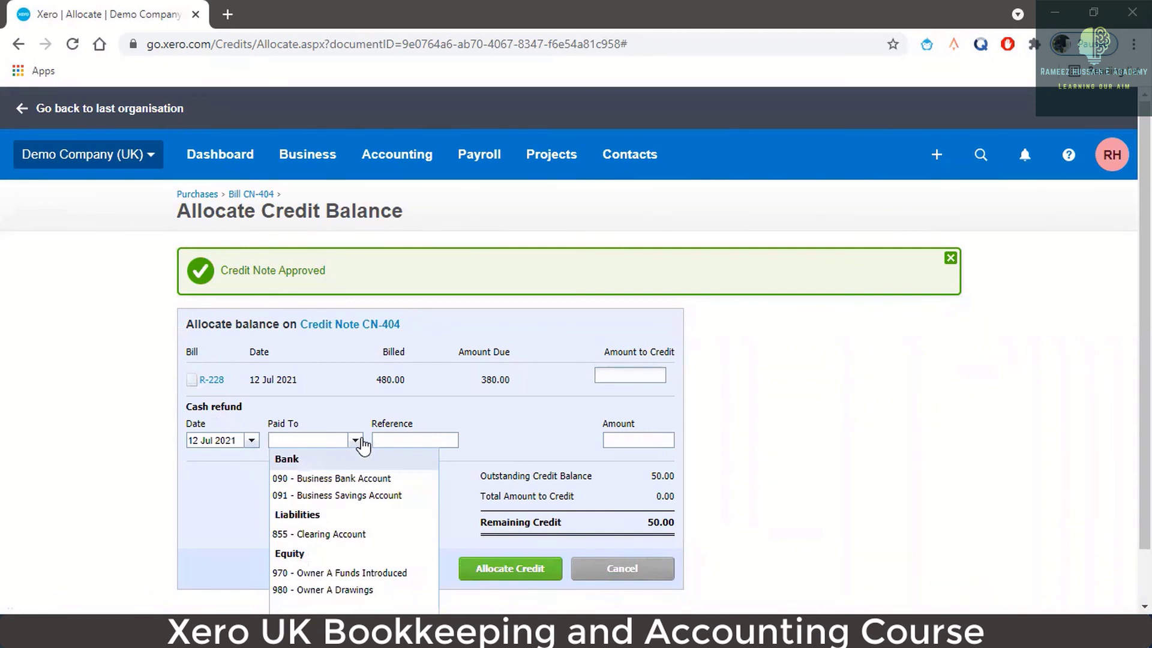
pyautogui.click(396, 478)
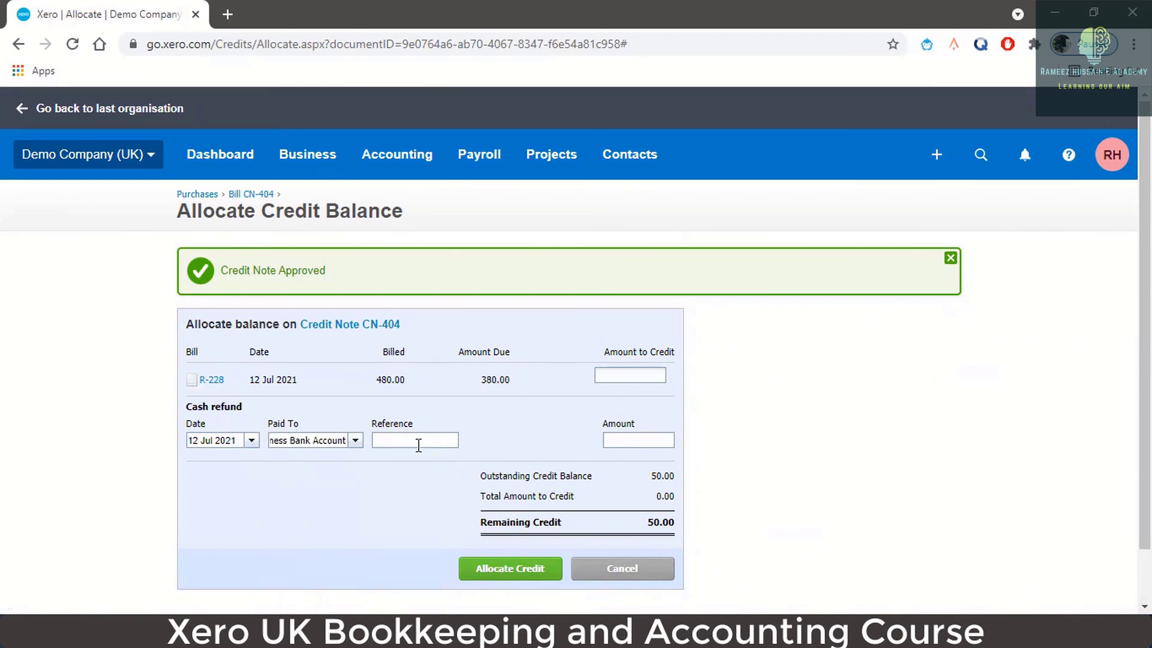
pyautogui.click(418, 442)
pyautogui.write('CN-404')
pyautogui.click(646, 438)
pyautogui.write('50')
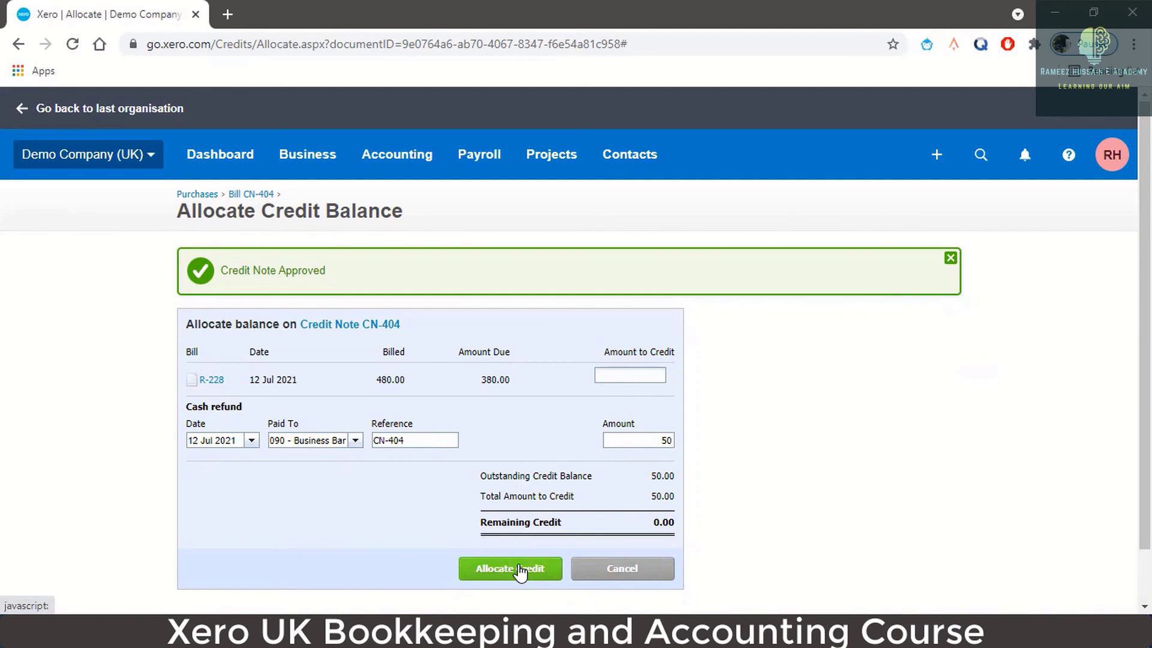
pyautogui.click(519, 570)
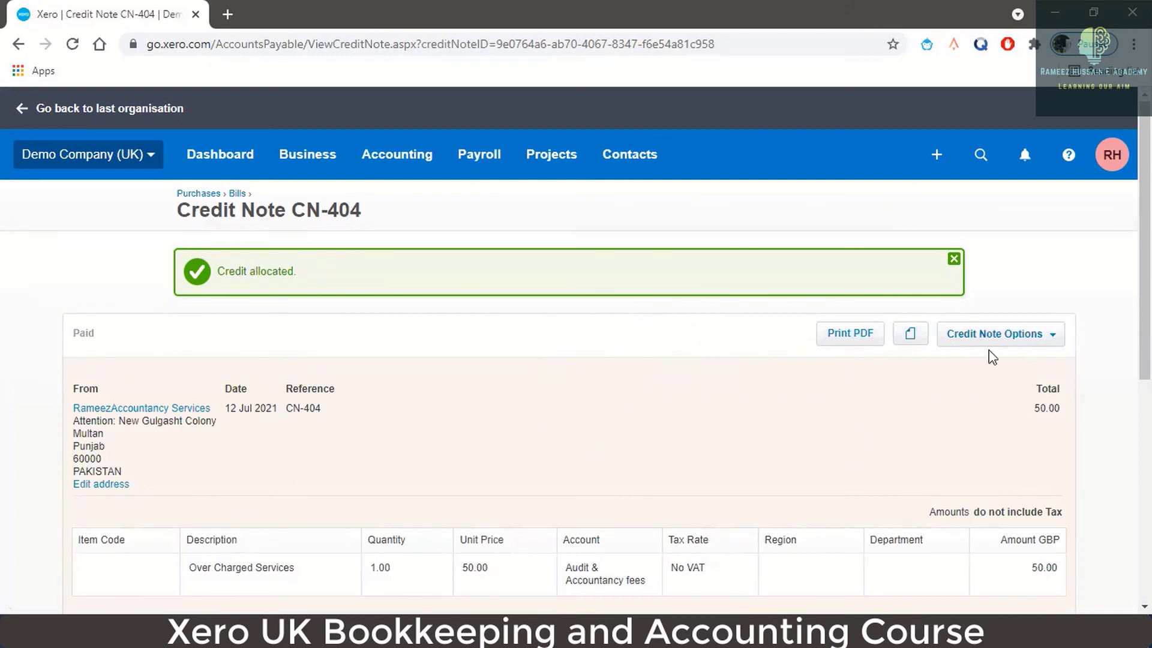
# - Scroll down CN-404 to confirm the 50.00 cash refund and 0.00 Remaining Credit
pyautogui.scroll(-3, 1020, 420)
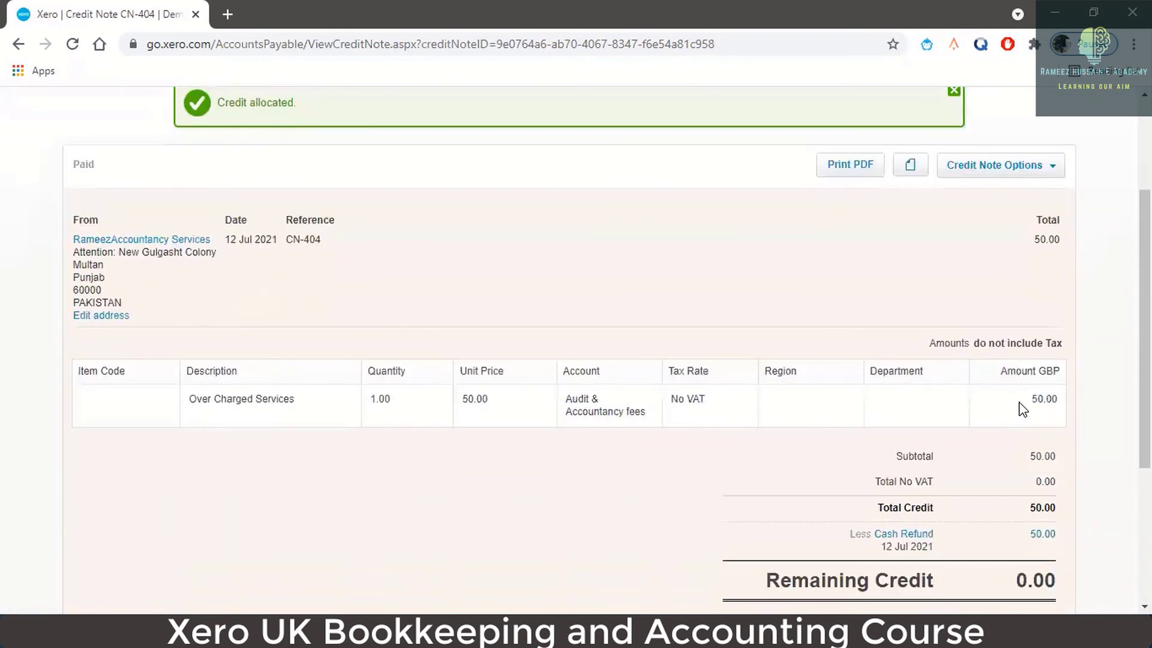
pyautogui.scroll(-1, 1023, 410)
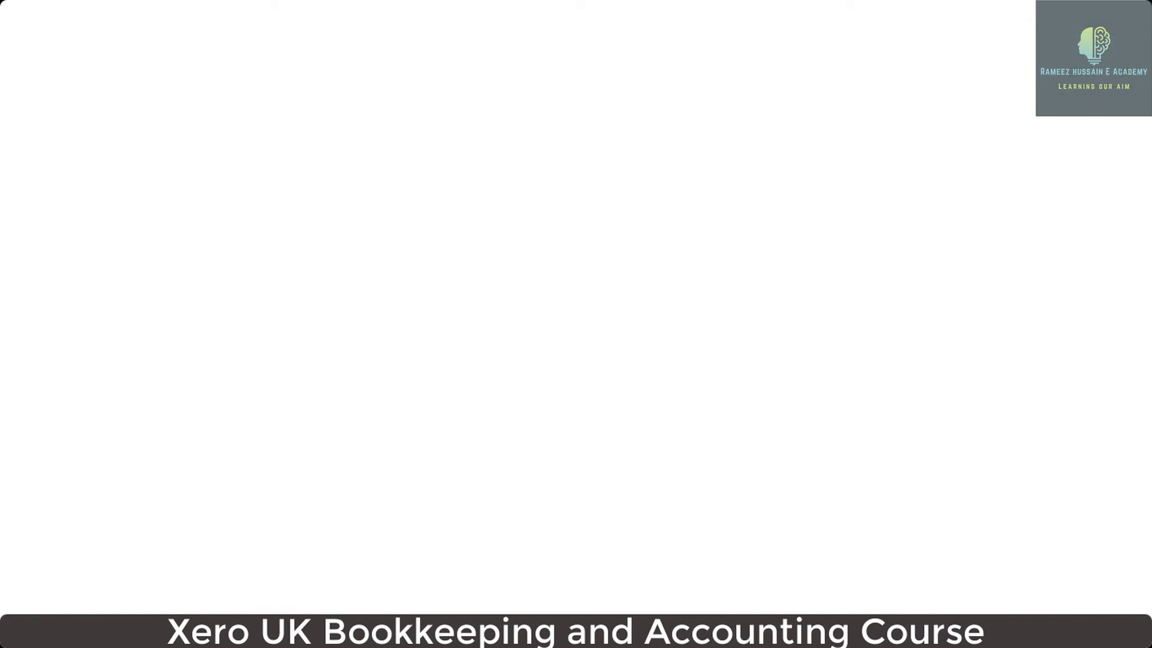